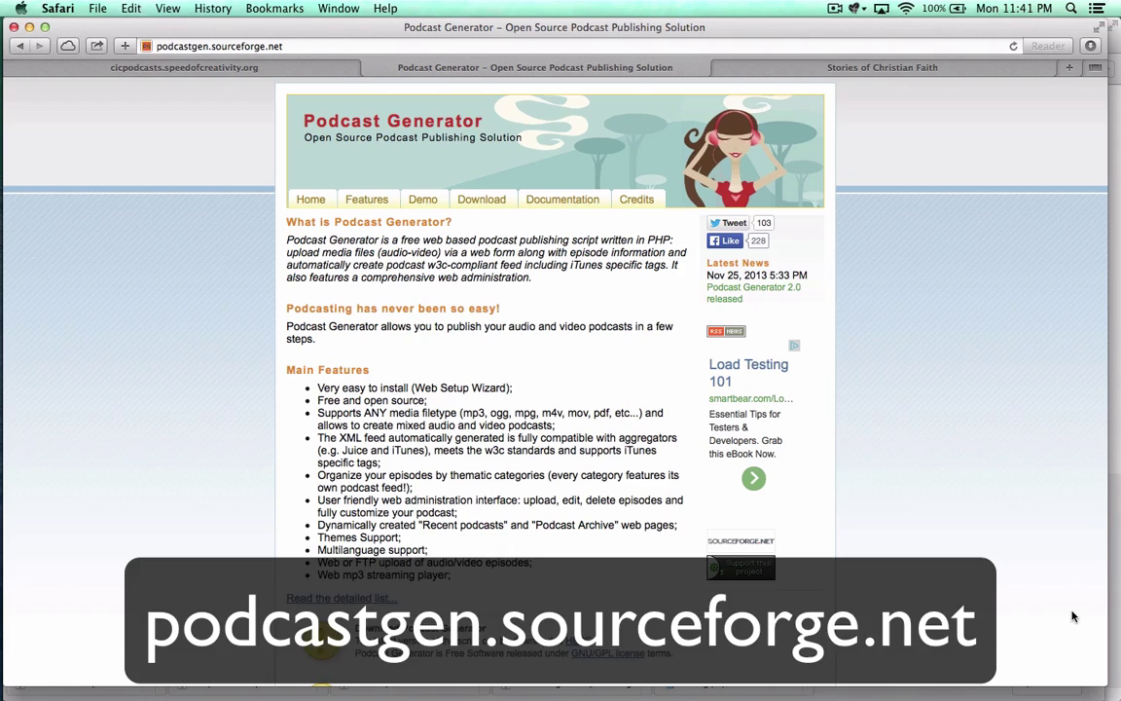
Step: Switch Safari to the Stories of Christian Faith podcast site tab
{"action": "left_click", "coordinate": [941, 70]}
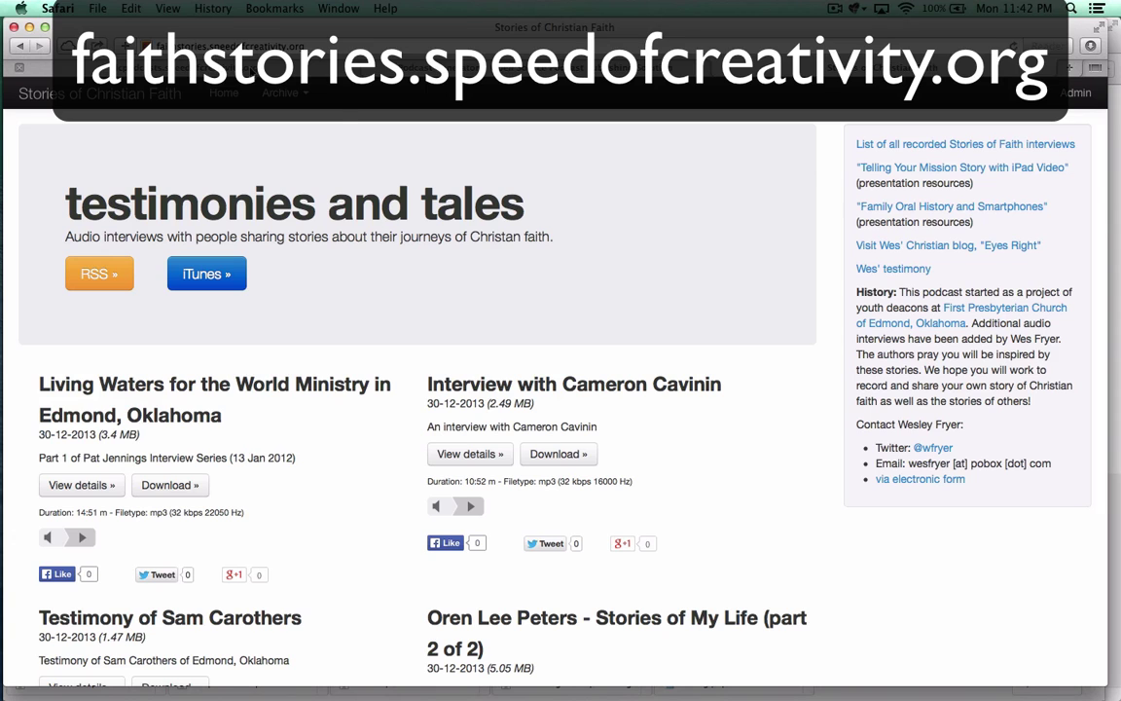
Step: Look at the broken cicpodcasts site, then switch to the cPanel File Manager
{"action": "left_click", "coordinate": [236, 67]}
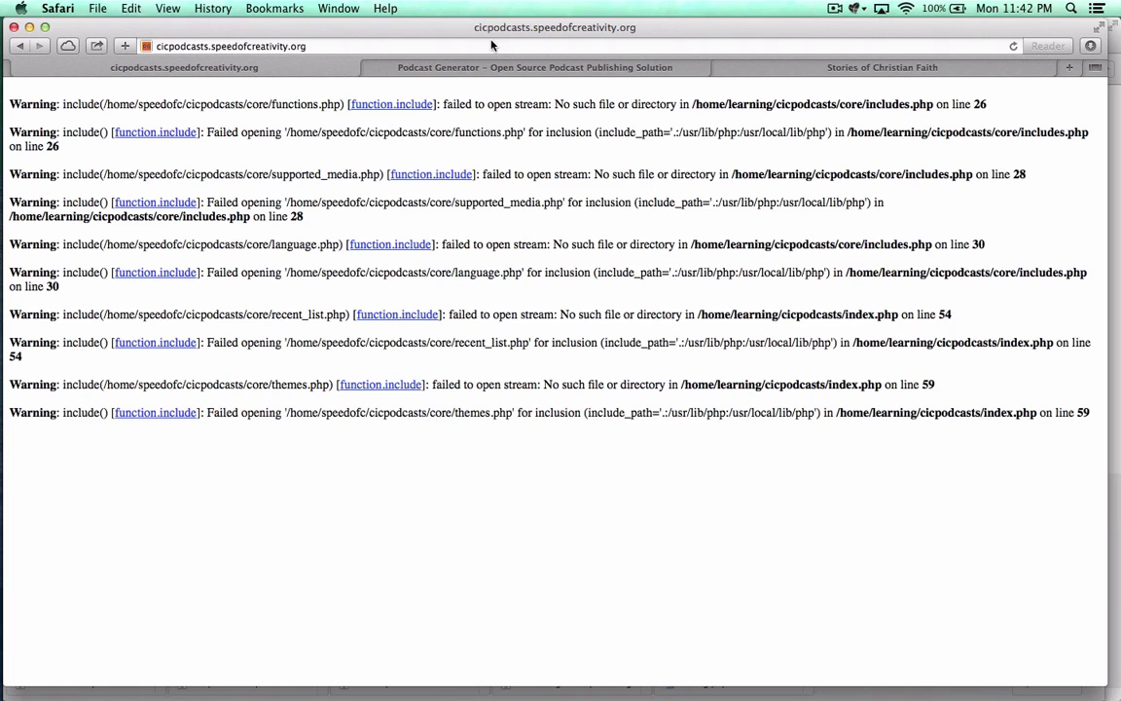
{"action": "left_click", "coordinate": [430, 65]}
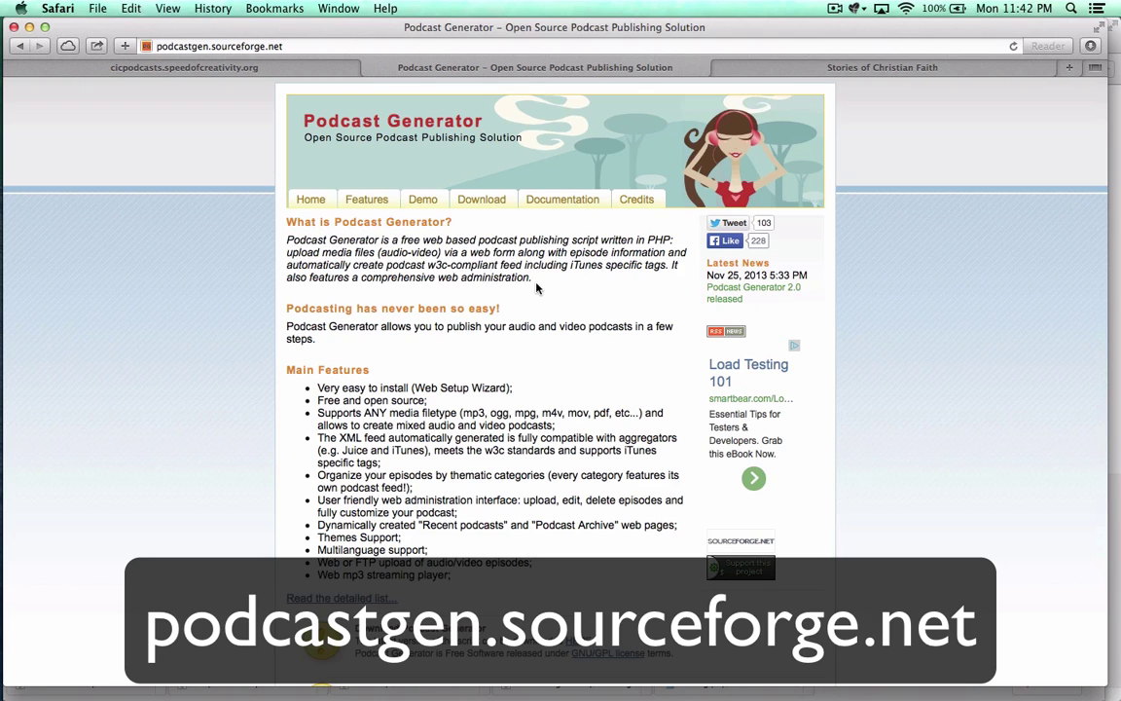
{"action": "key", "text": "super+Tab"}
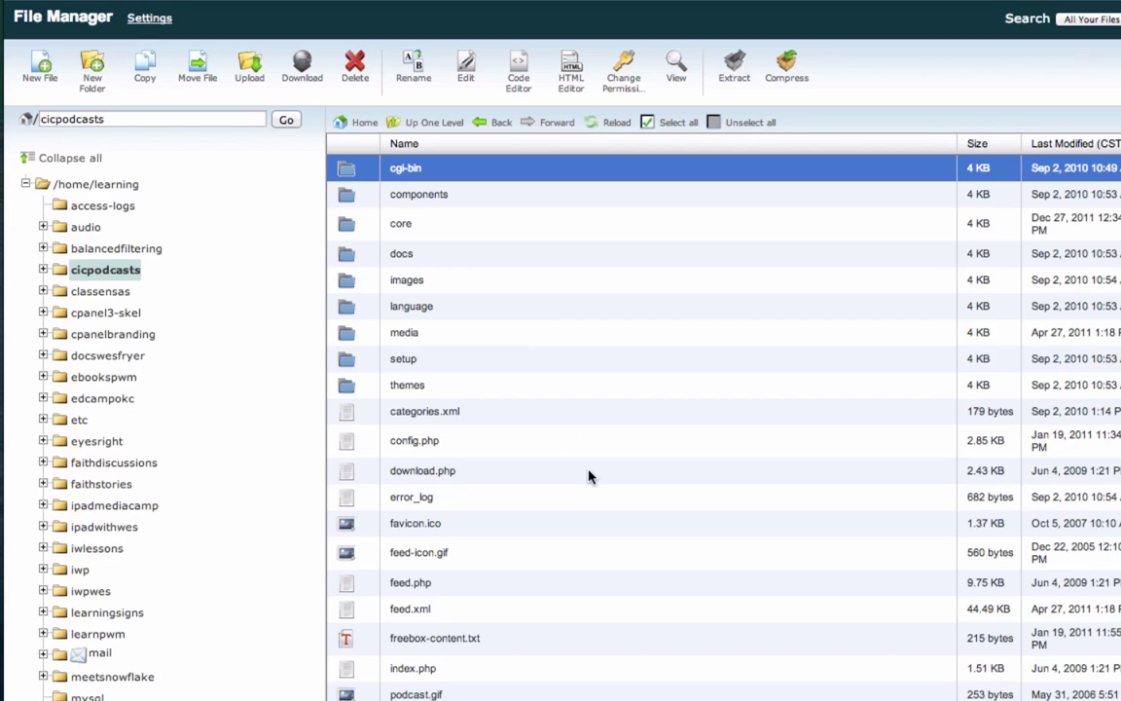
Step: Create a new folder named 'temp' inside cicpodcasts
{"action": "left_click", "coordinate": [94, 86]}
{"action": "type", "text": "te"}
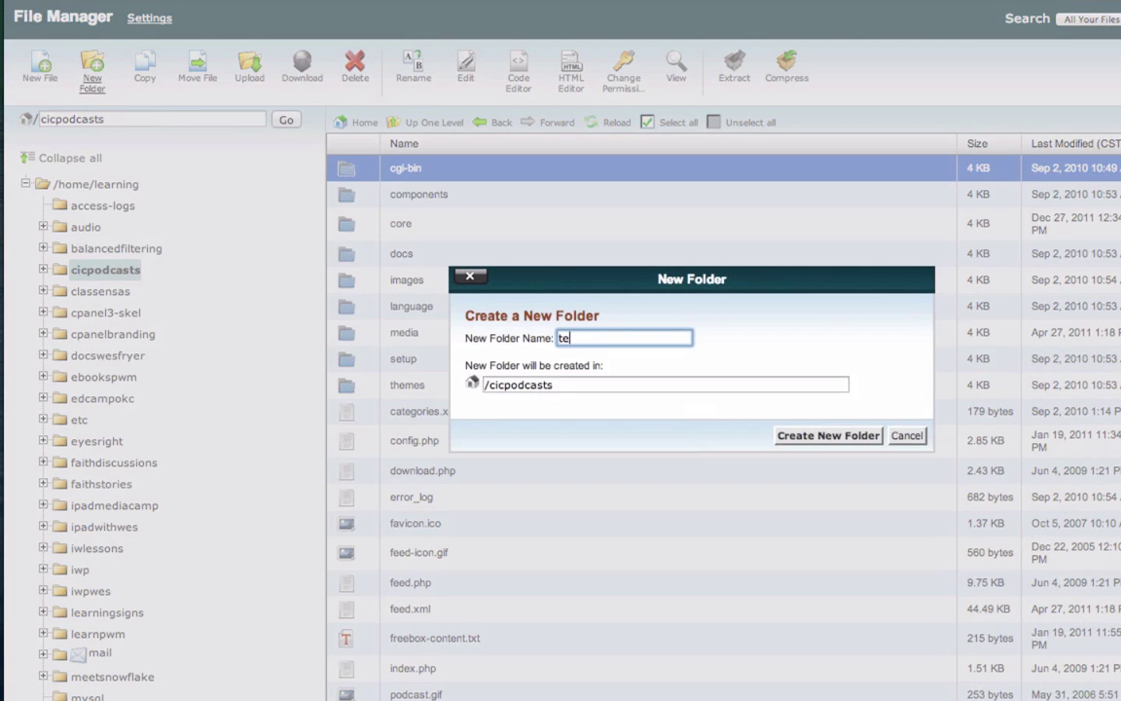
{"action": "type", "text": "mp"}
{"action": "left_click", "coordinate": [804, 438]}
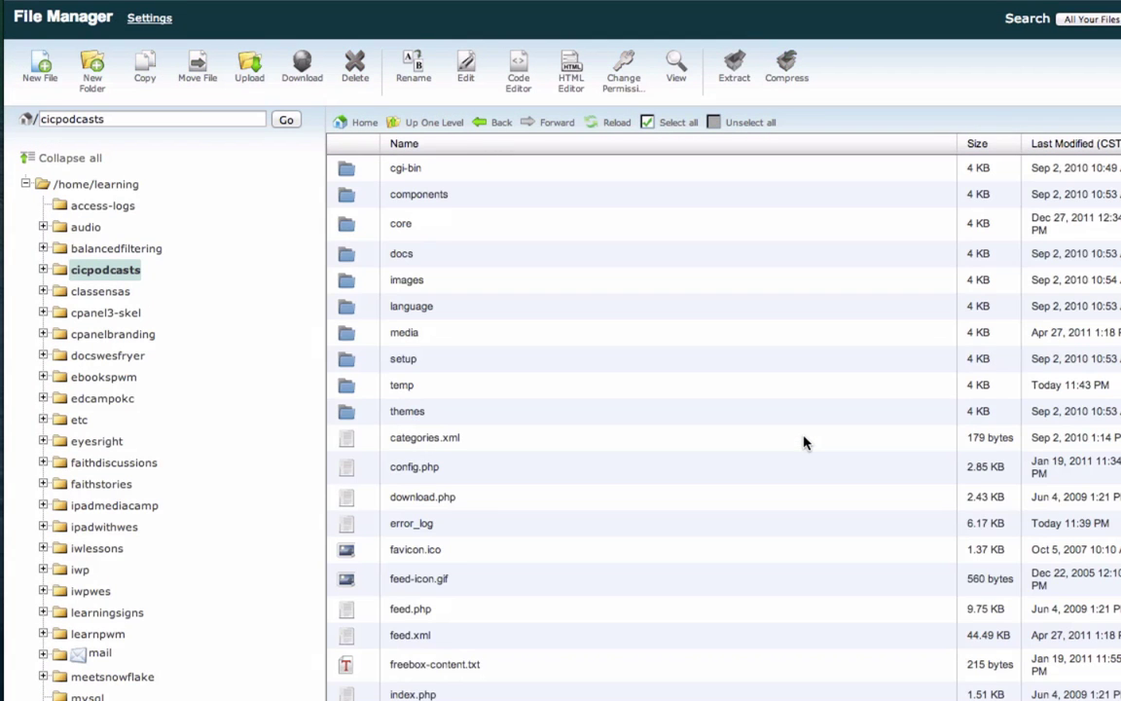
Step: Move all the existing folders and files, cgi-bin through video.png, into temp
{"action": "left_click", "coordinate": [350, 362]}
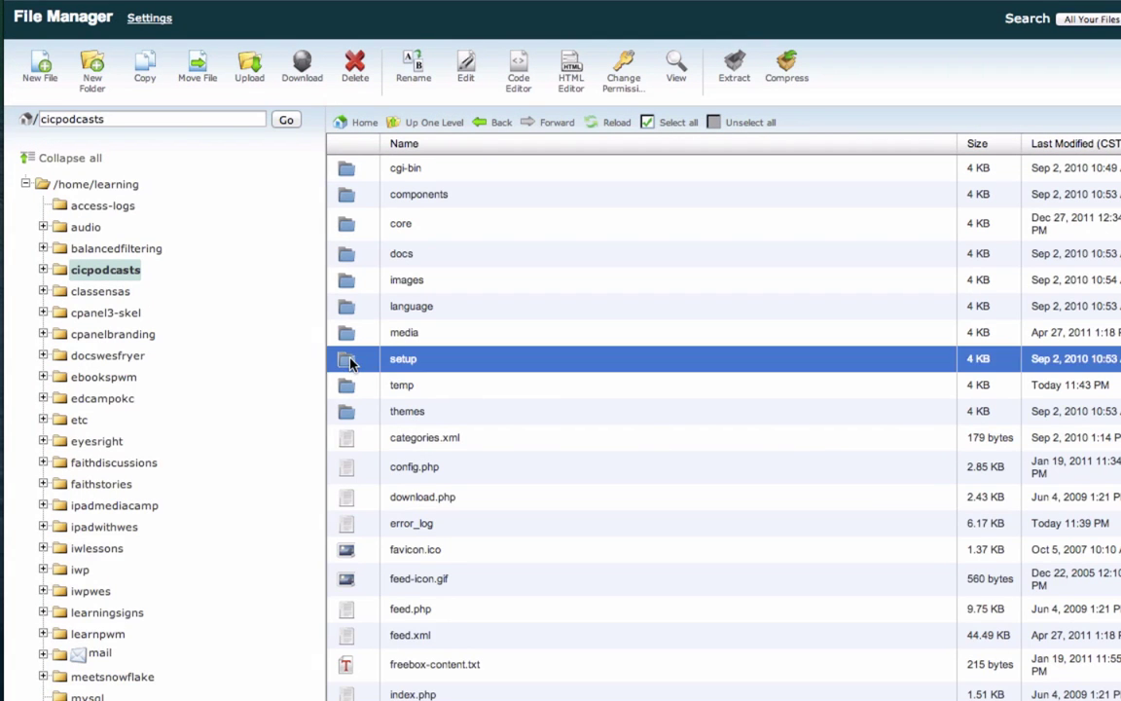
{"action": "left_click", "coordinate": [348, 172], "text": "shift"}
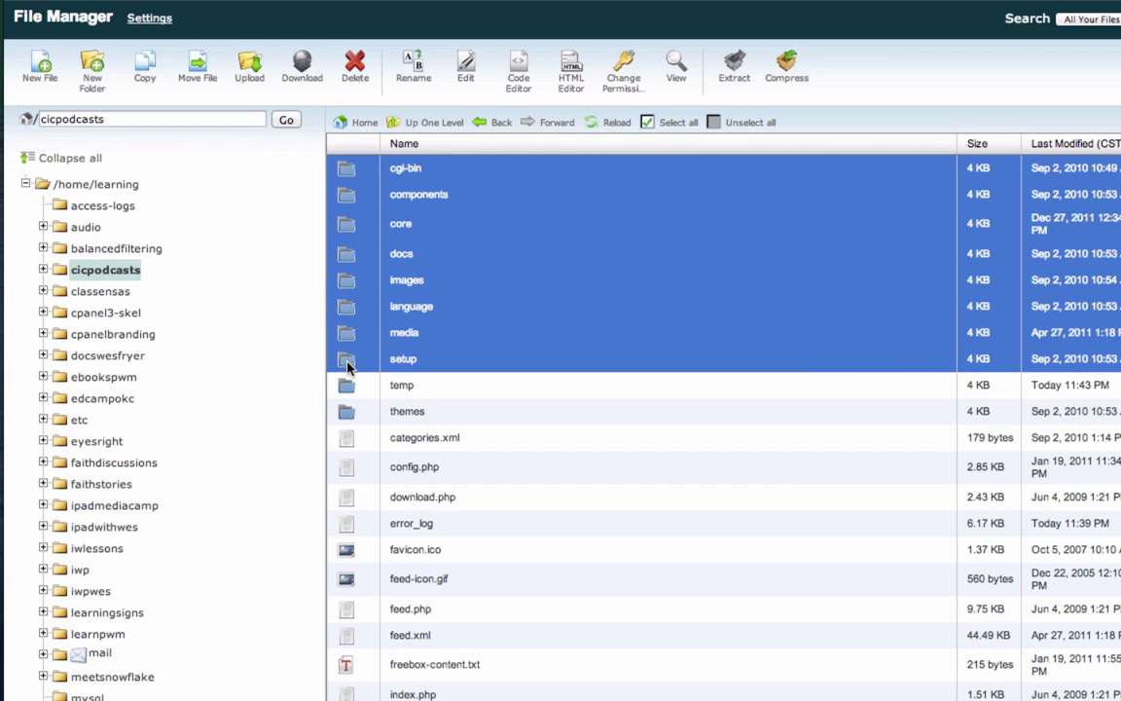
{"action": "left_click_drag", "start_coordinate": [343, 358], "coordinate": [353, 387]}
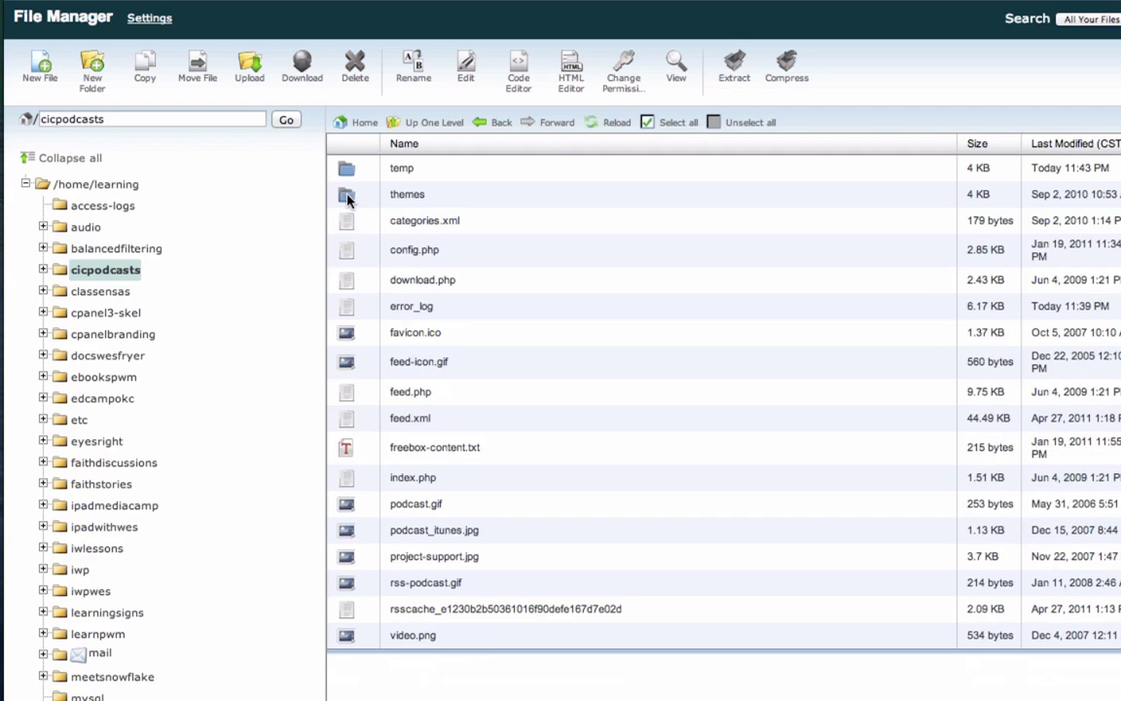
{"action": "left_click", "coordinate": [349, 193]}
{"action": "left_click", "coordinate": [352, 638], "text": "shift"}
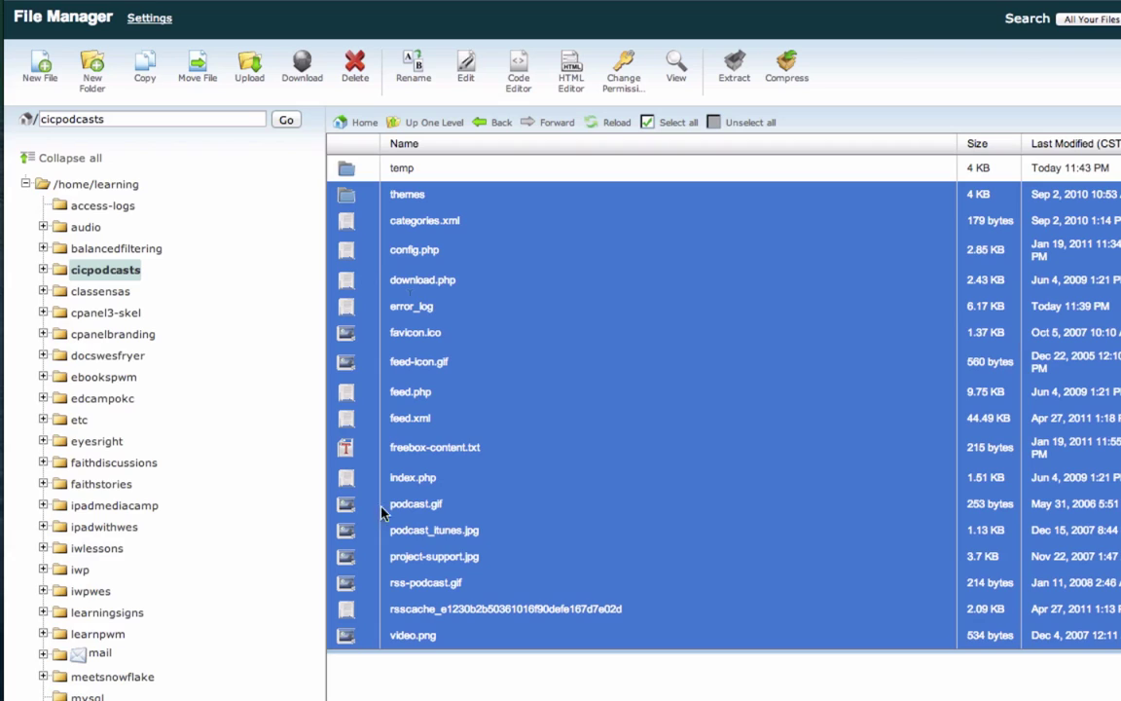
{"action": "left_click_drag", "start_coordinate": [349, 202], "coordinate": [345, 170]}
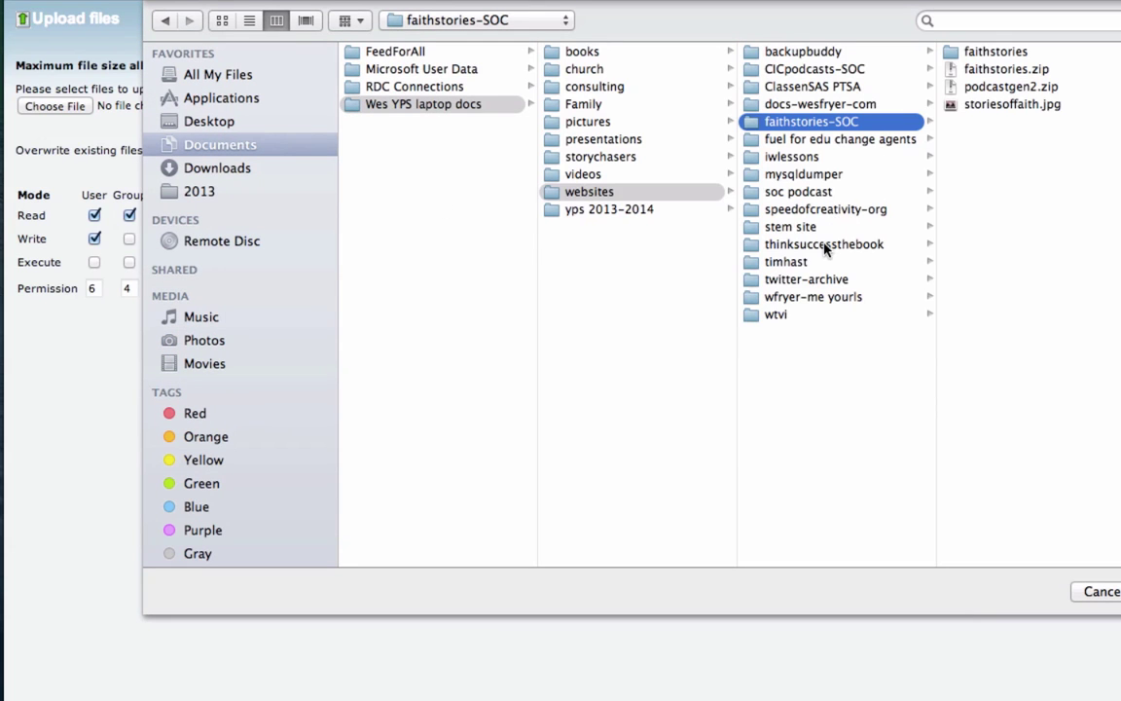
Step: Upload podcastgen2.zip from the local CICpodcasts-SOC folder
{"action": "left_click", "coordinate": [913, 70]}
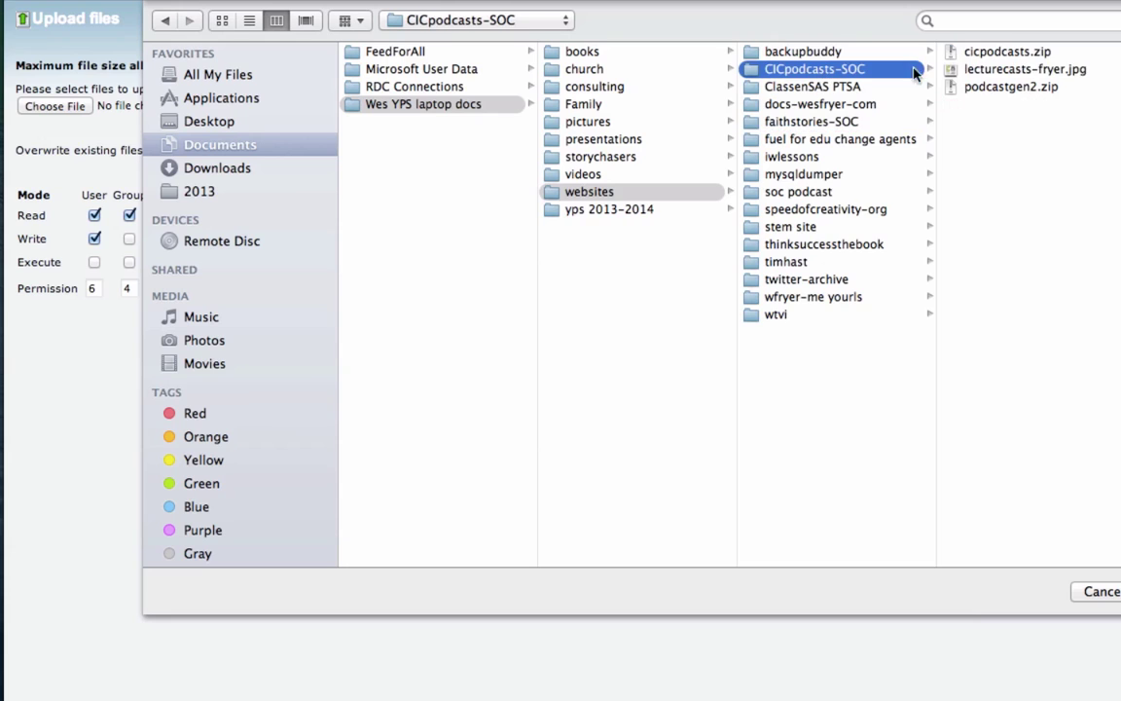
{"action": "left_click", "coordinate": [1013, 88]}
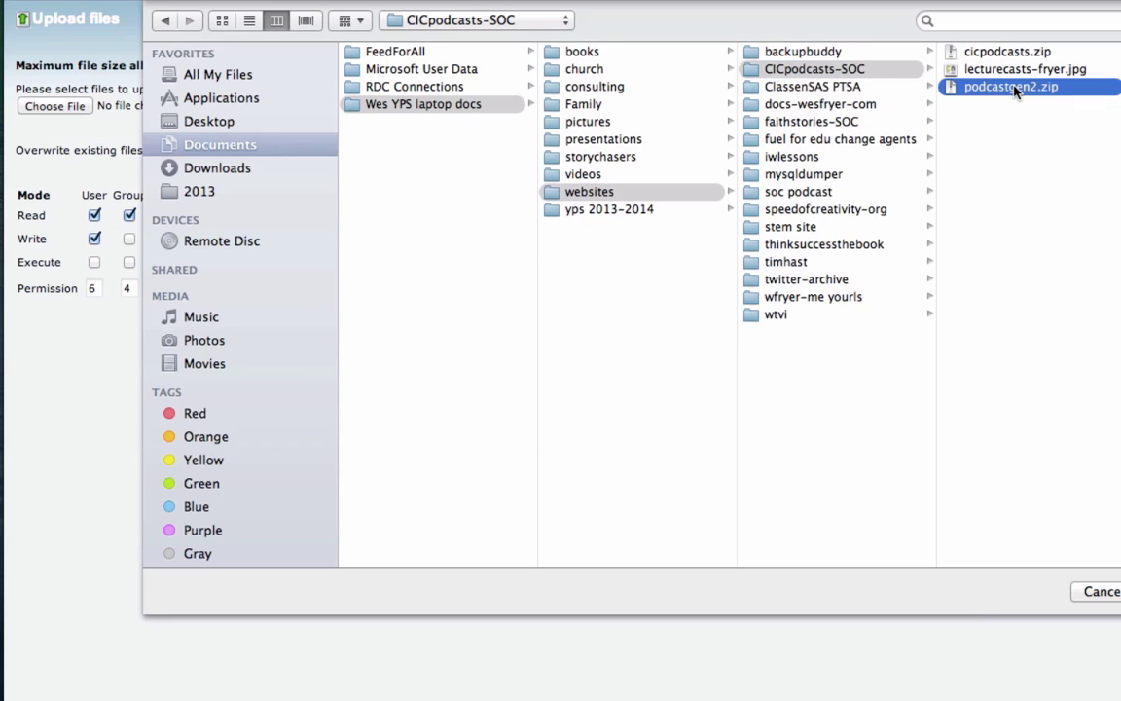
{"action": "key", "text": "Return"}
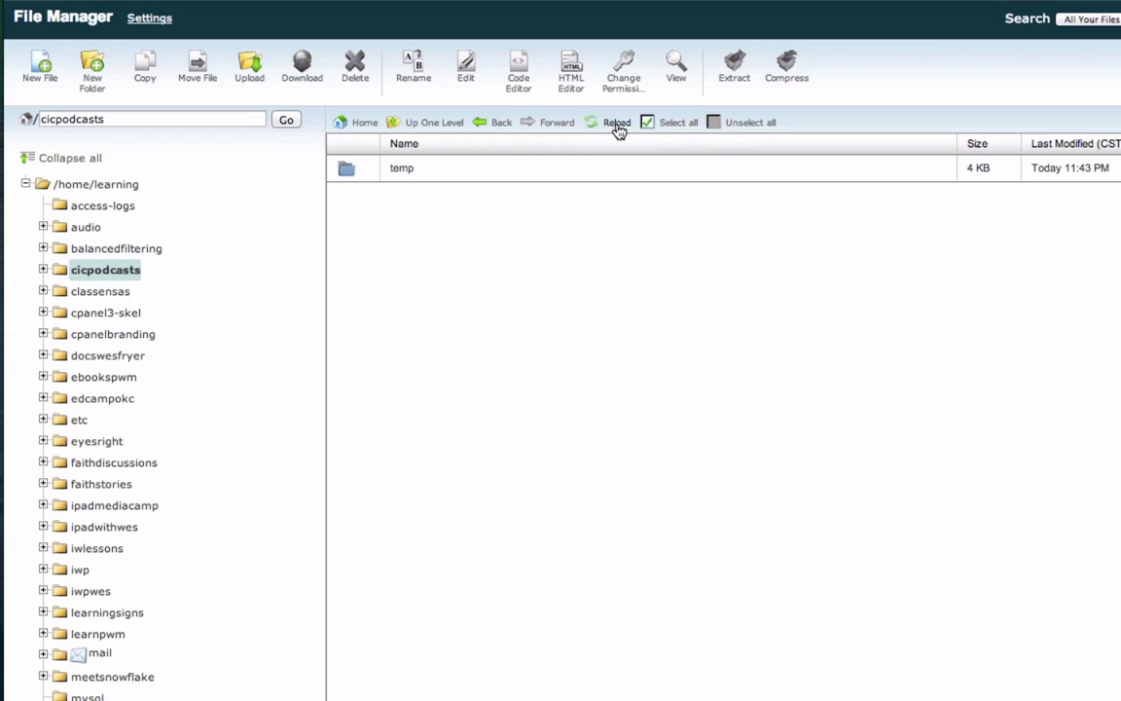
Step: Extract podcastgen2.zip into the cicpodcasts folder
{"action": "left_click", "coordinate": [616, 125]}
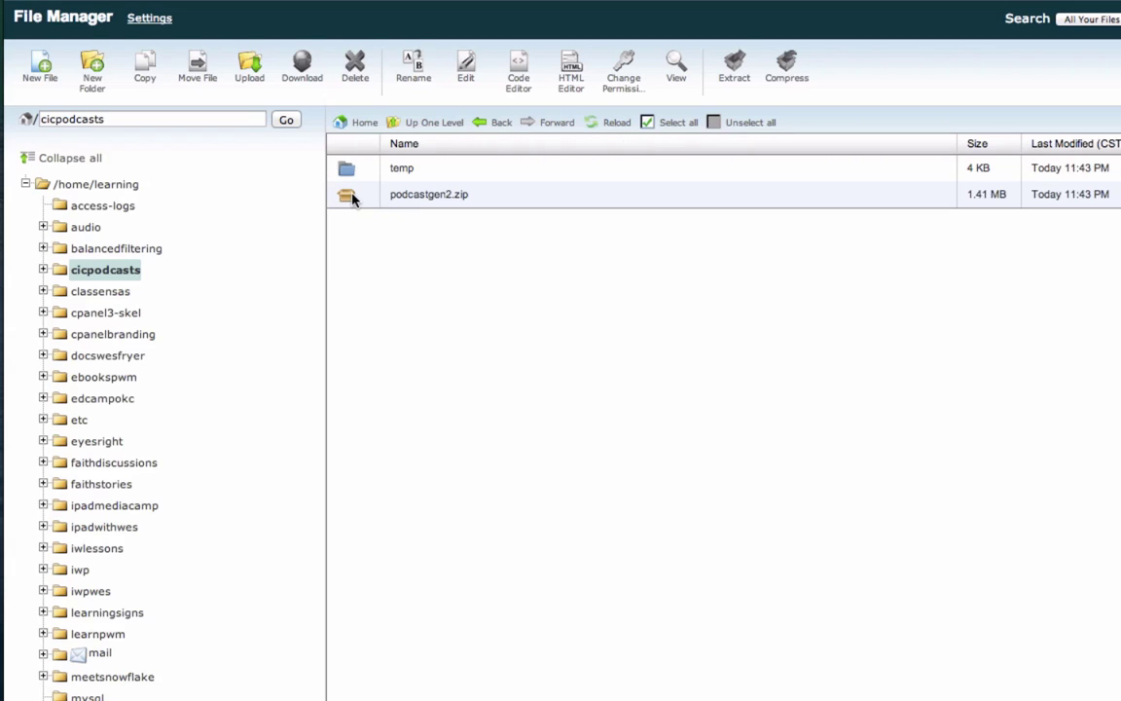
{"action": "left_click", "coordinate": [352, 199]}
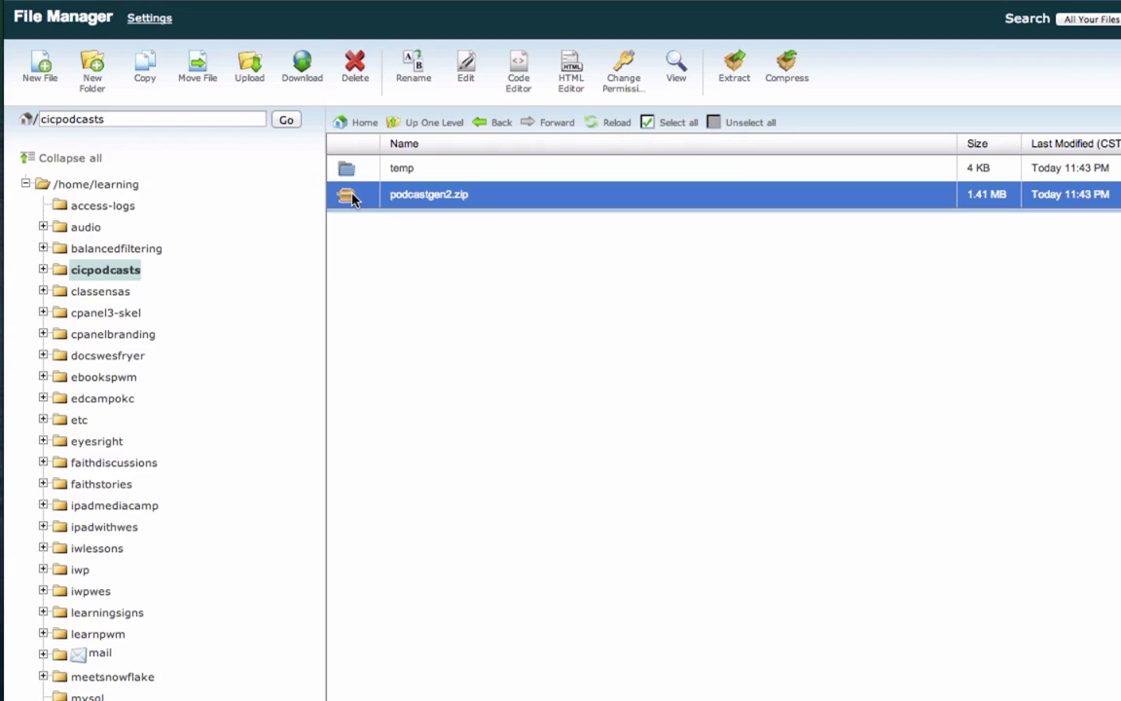
{"action": "left_click", "coordinate": [737, 76]}
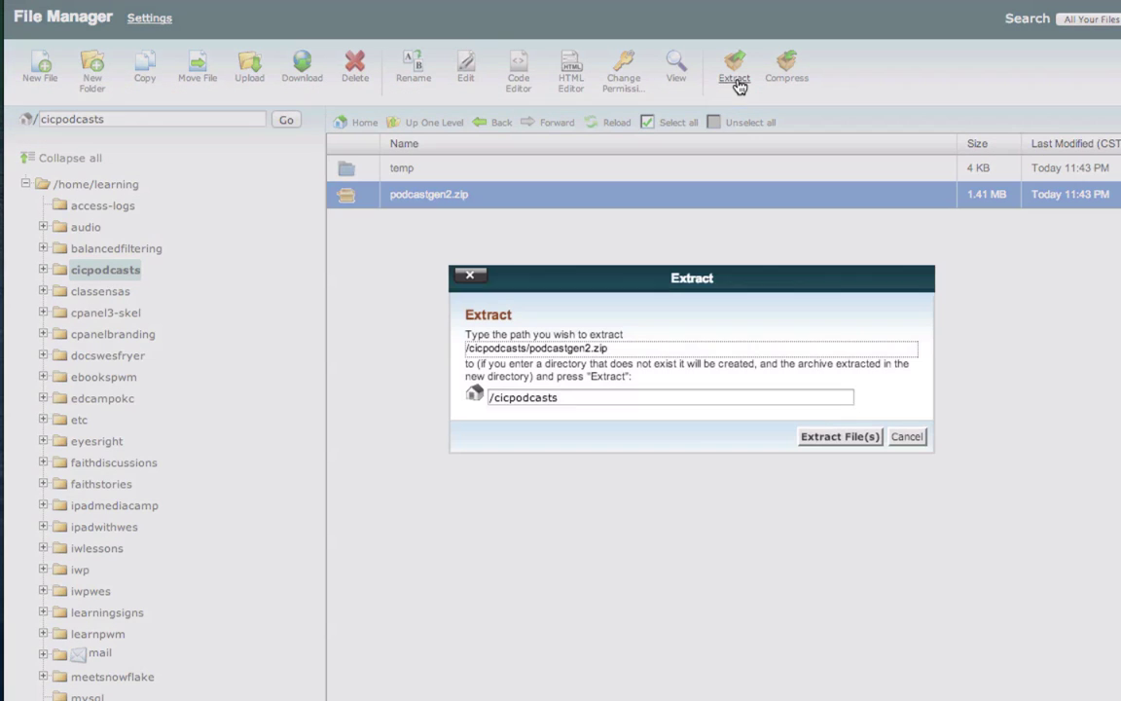
{"action": "left_click", "coordinate": [837, 437]}
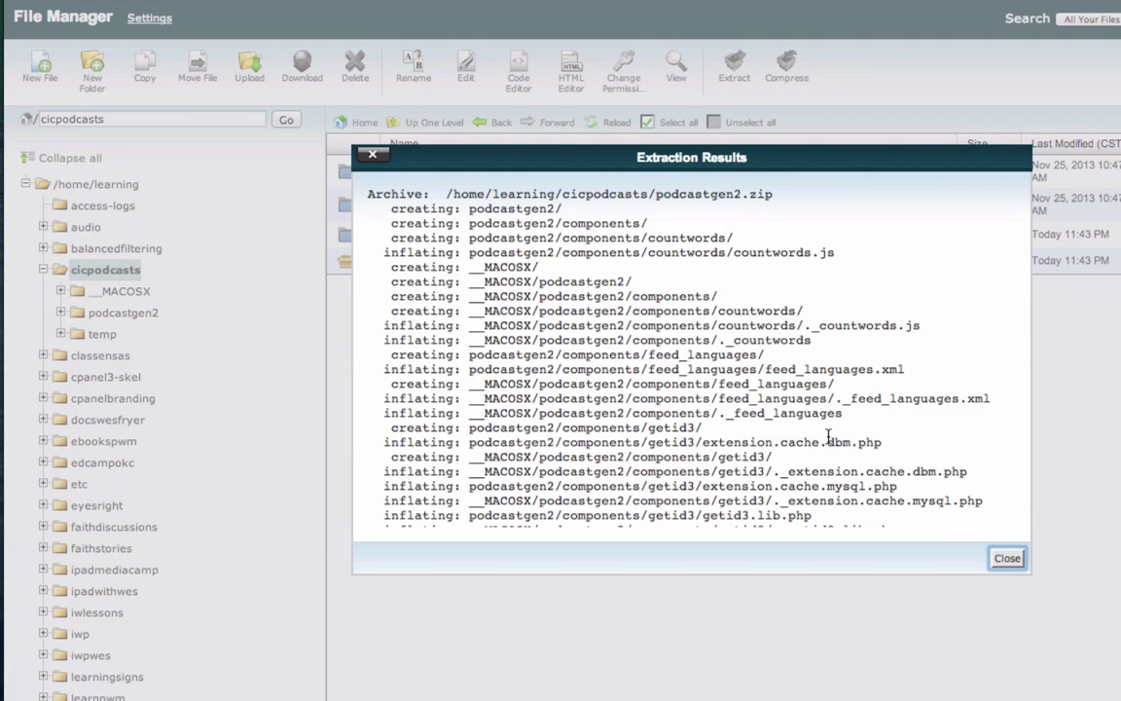
{"action": "left_click", "coordinate": [1007, 558]}
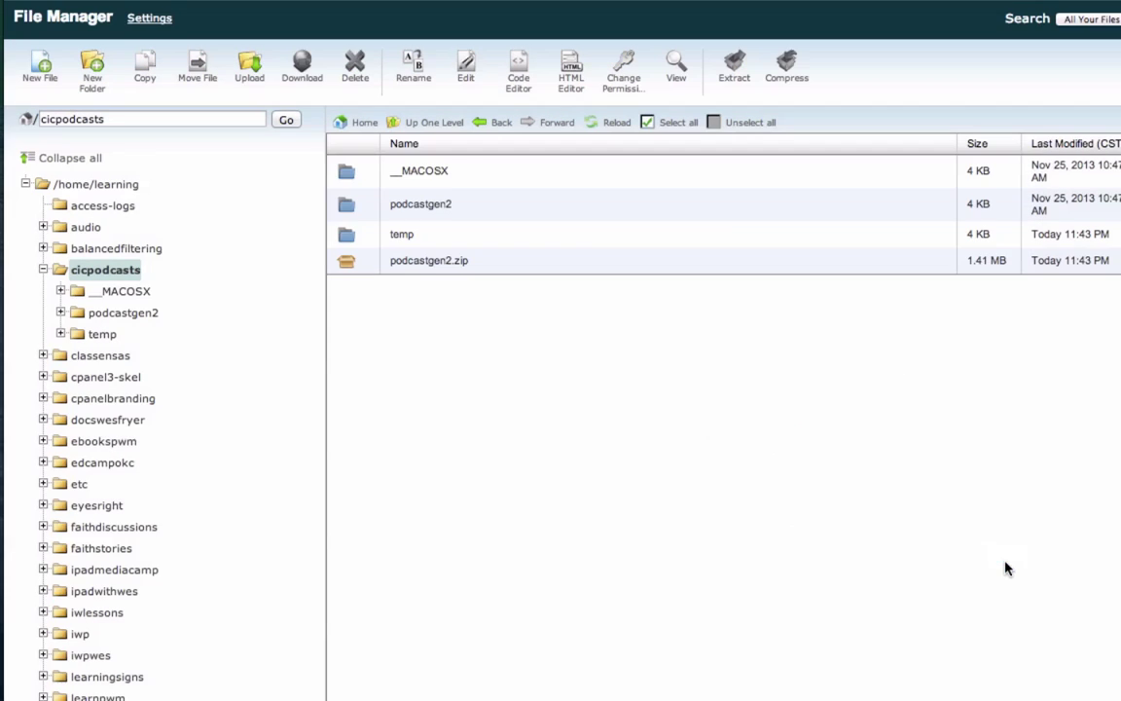
Step: Delete podcastgen2.zip and the __MACOSX folder
{"action": "left_click", "coordinate": [362, 261]}
{"action": "left_click", "coordinate": [355, 76]}
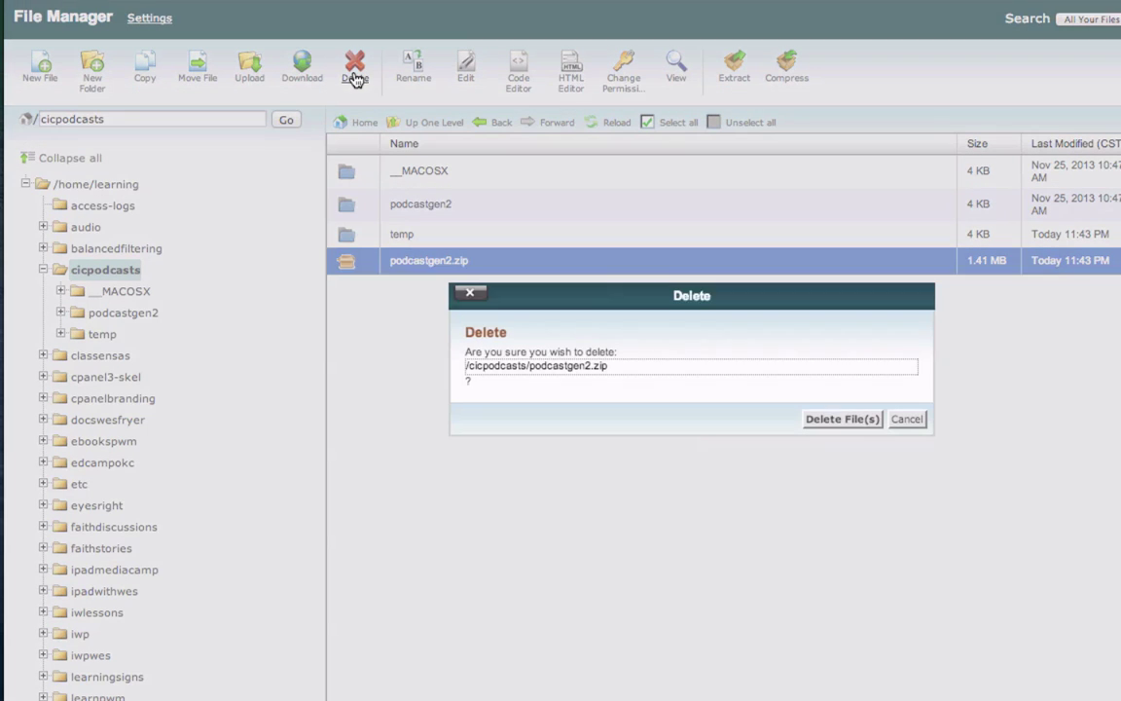
{"action": "left_click", "coordinate": [828, 420]}
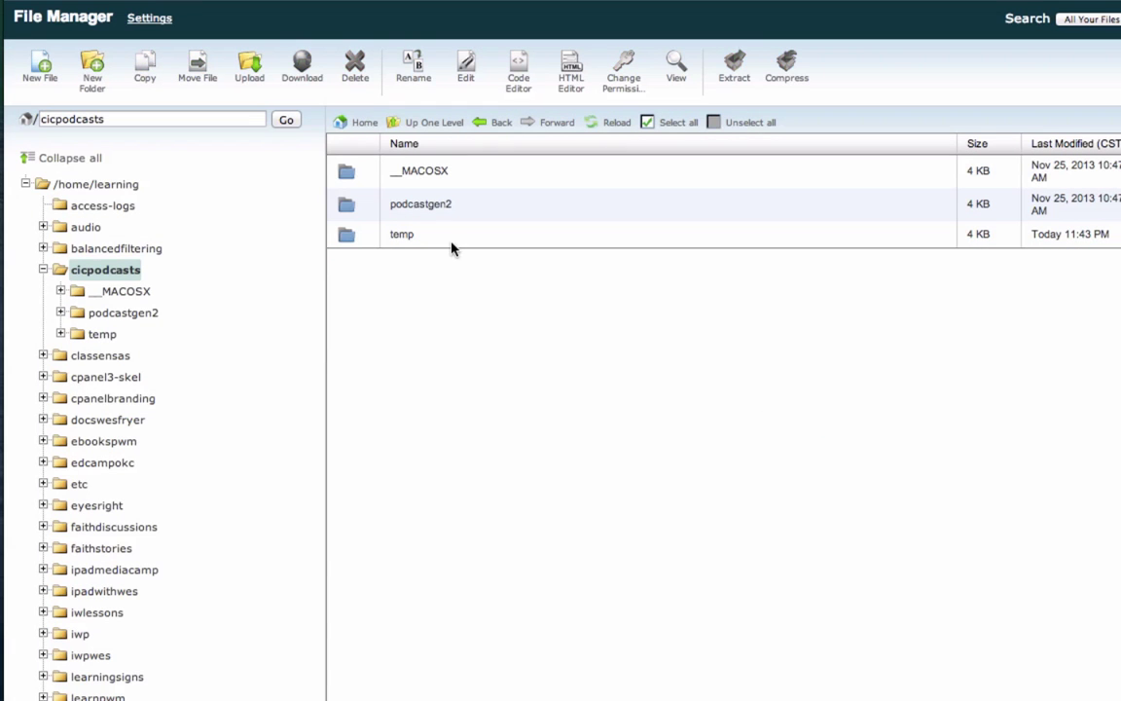
{"action": "left_click", "coordinate": [347, 174]}
{"action": "left_click", "coordinate": [359, 74]}
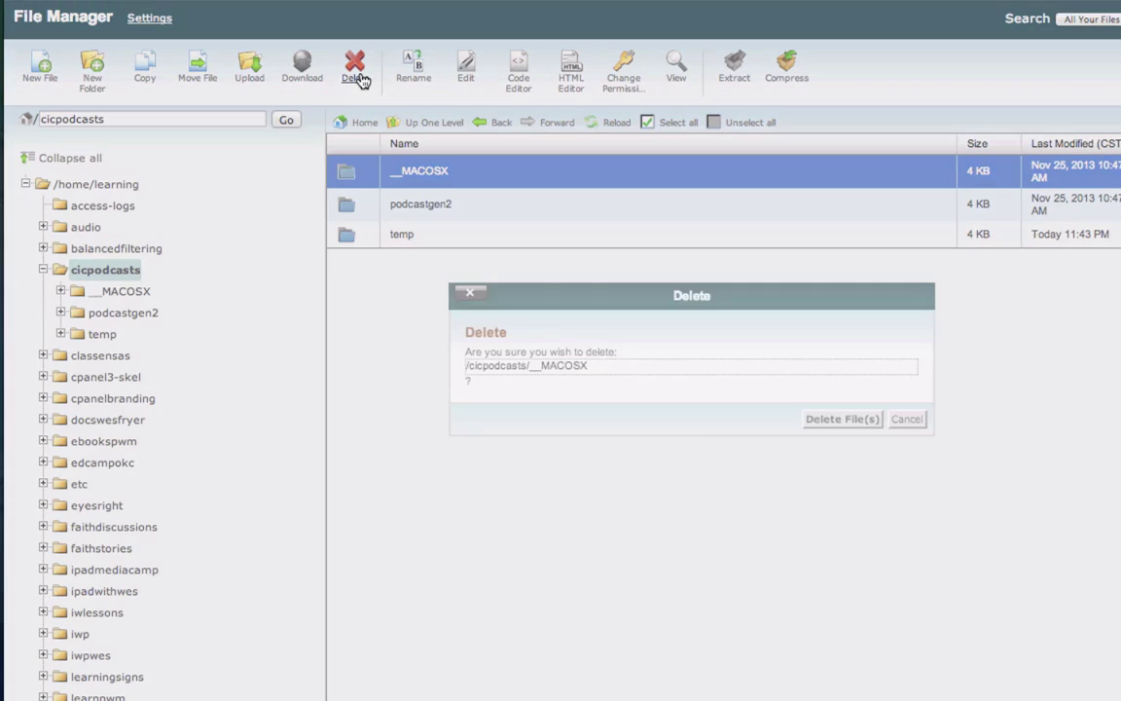
{"action": "left_click", "coordinate": [810, 421]}
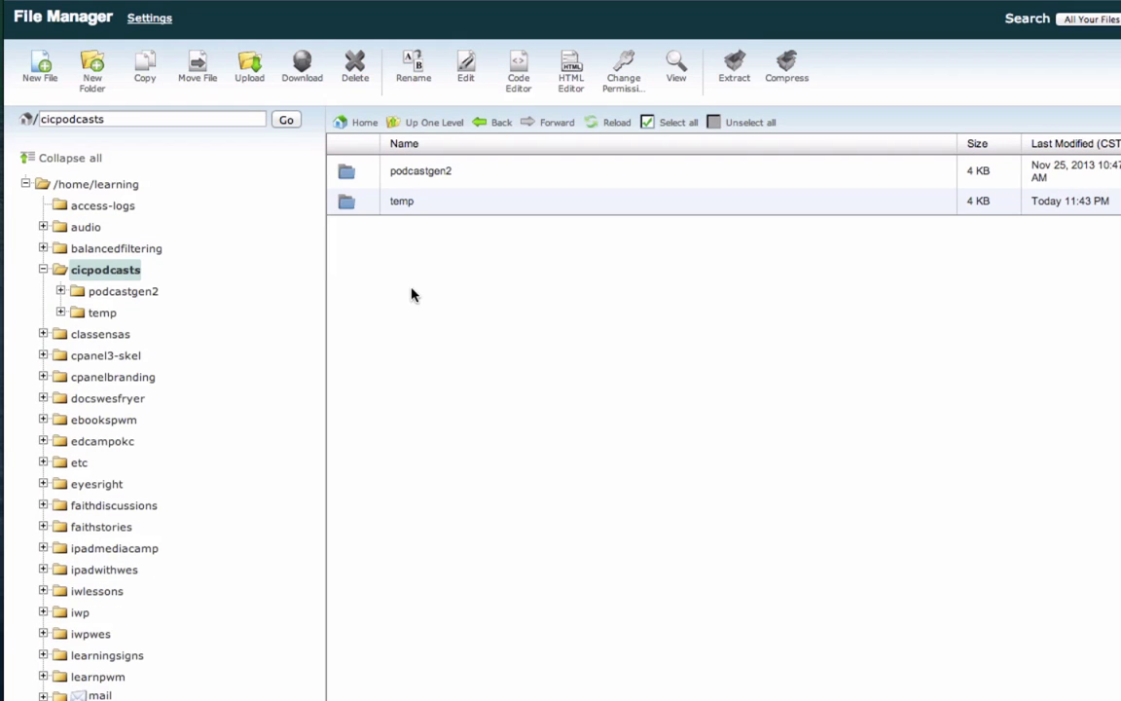
Step: Move all contents of podcastgen2 up to /cicpodcasts/
{"action": "double_click", "coordinate": [348, 174]}
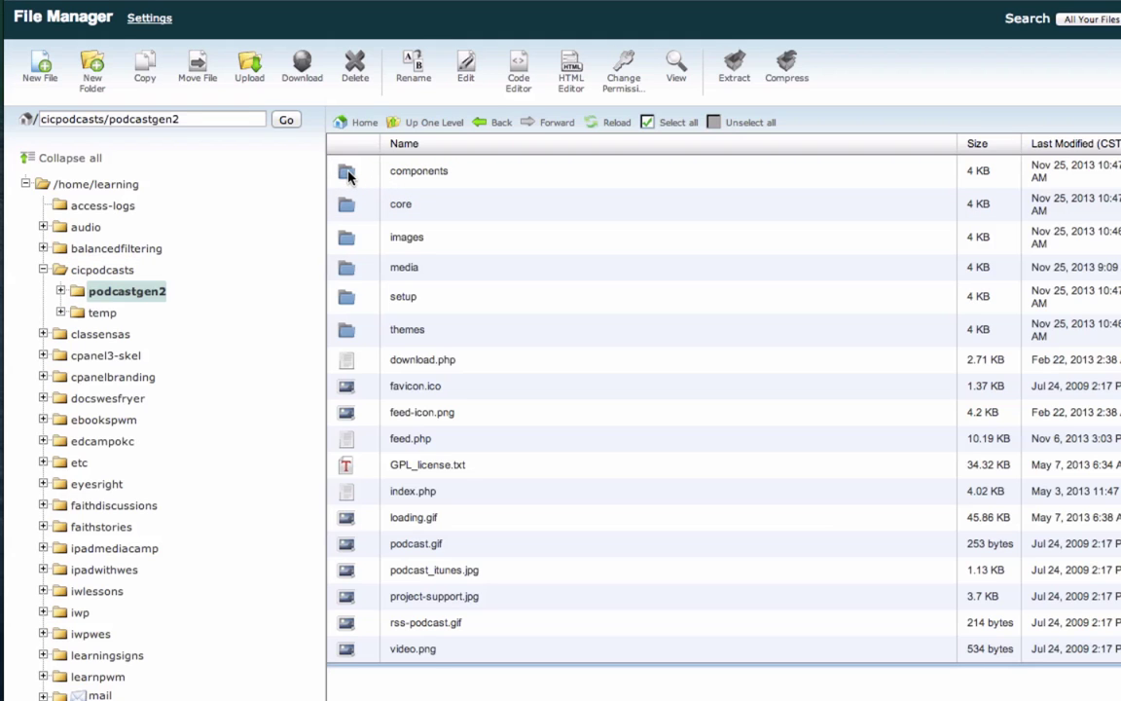
{"action": "left_click", "coordinate": [348, 183]}
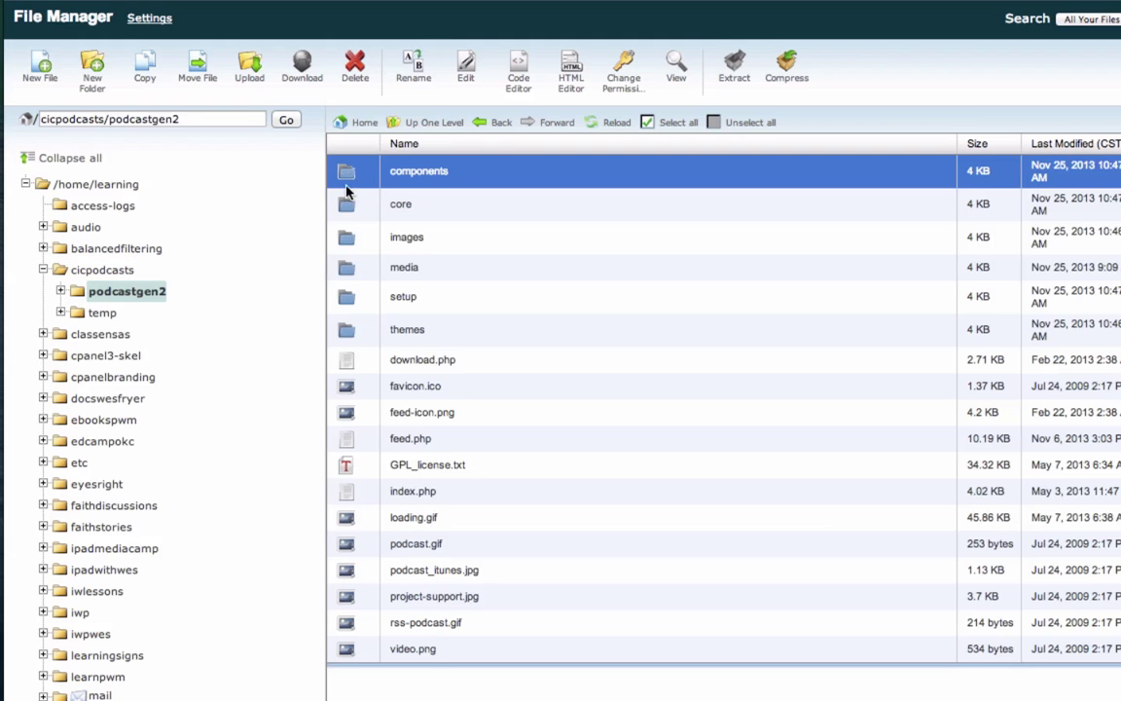
{"action": "left_click", "coordinate": [352, 647], "text": "shift"}
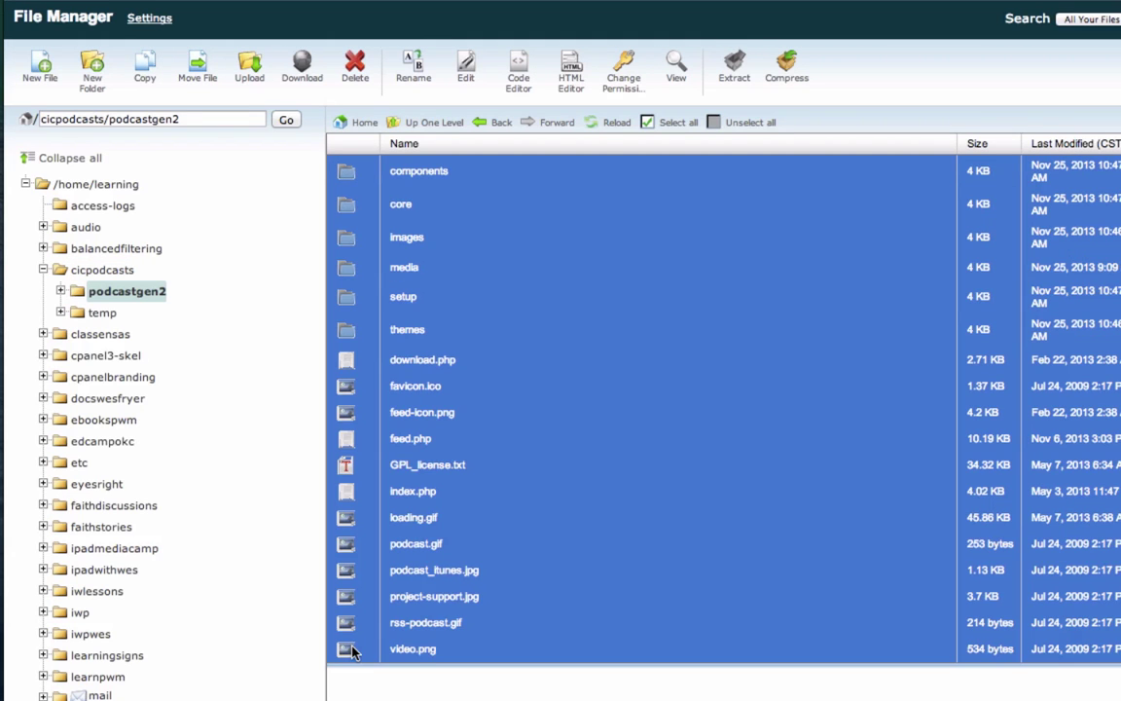
{"action": "left_click", "coordinate": [195, 80]}
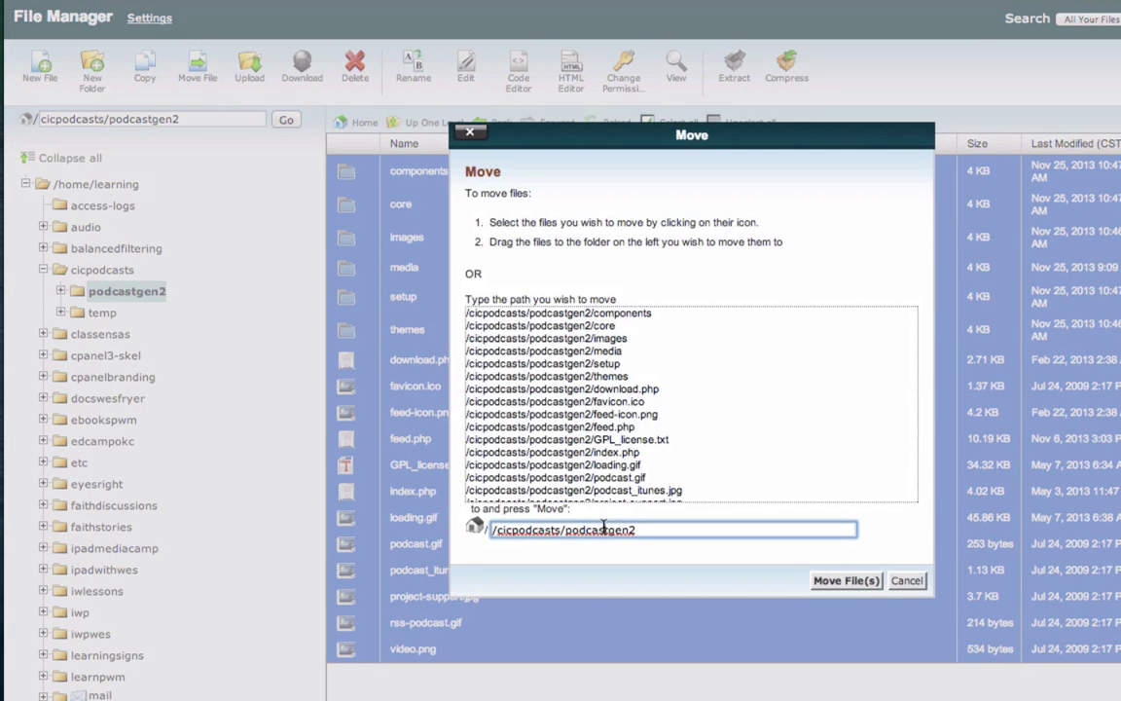
{"action": "key", "text": "BackSpace"}
{"action": "key", "text": "BackSpace"}
{"action": "key", "text": "BackSpace"}
{"action": "key", "text": "BackSpace"}
{"action": "key", "text": "BackSpace"}
{"action": "key", "text": "BackSpace"}
{"action": "key", "text": "BackSpace"}
{"action": "key", "text": "BackSpace"}
{"action": "key", "text": "BackSpace"}
{"action": "key", "text": "BackSpace"}
{"action": "key", "text": "BackSpace"}
{"action": "left_click", "coordinate": [841, 582]}
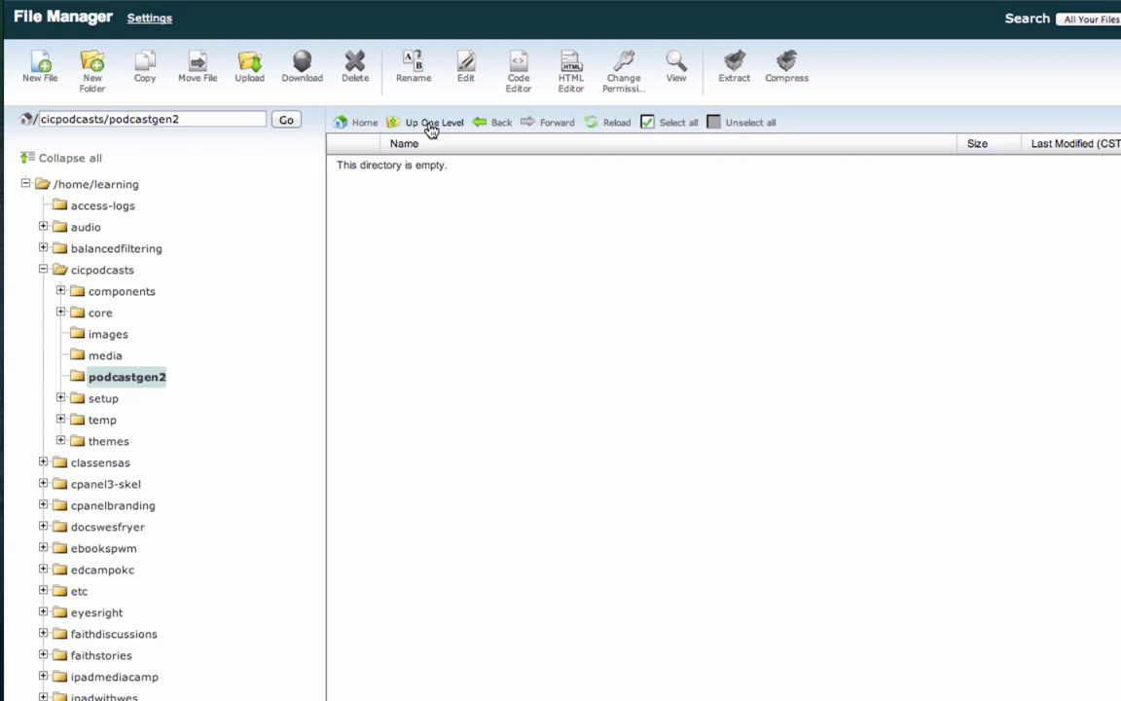
Step: Delete the now-empty podcastgen2 folder from cicpodcasts
{"action": "left_click", "coordinate": [429, 123]}
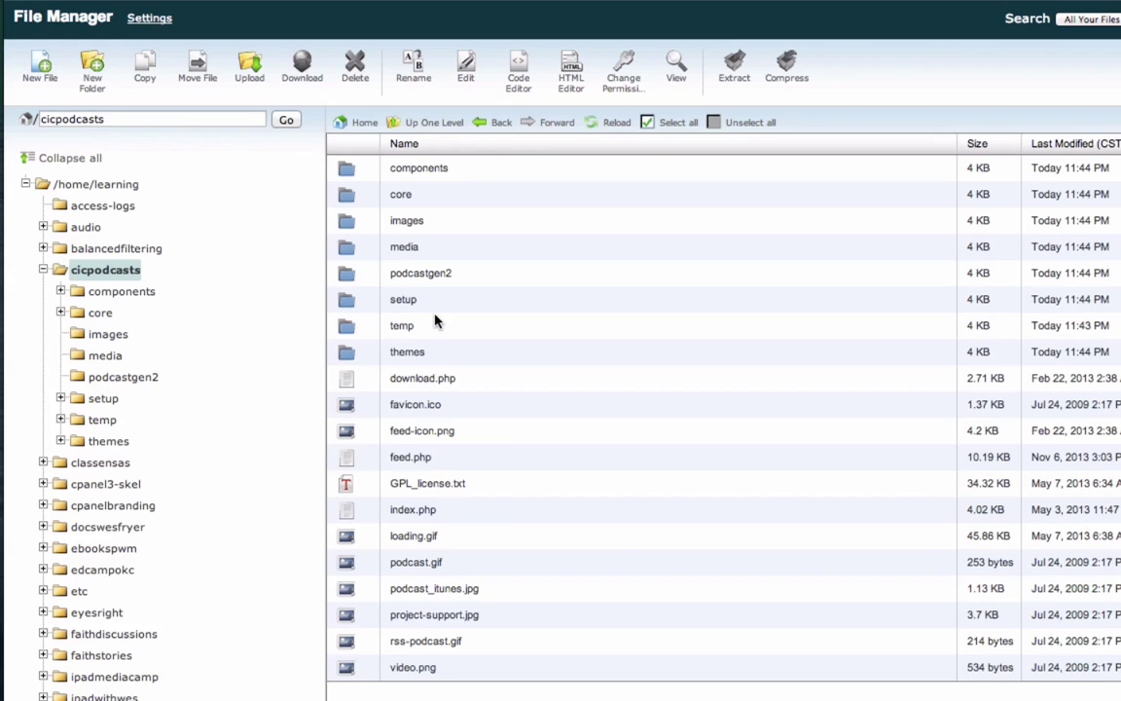
{"action": "left_click", "coordinate": [352, 276]}
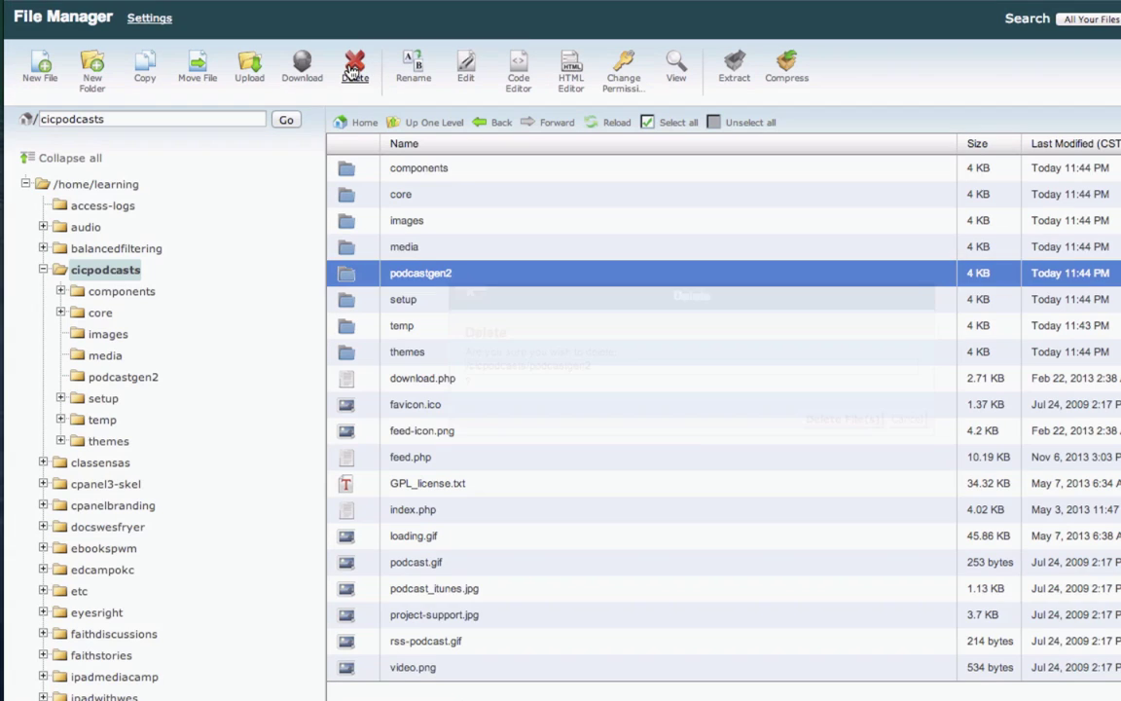
{"action": "left_click", "coordinate": [355, 68]}
{"action": "left_click", "coordinate": [855, 420]}
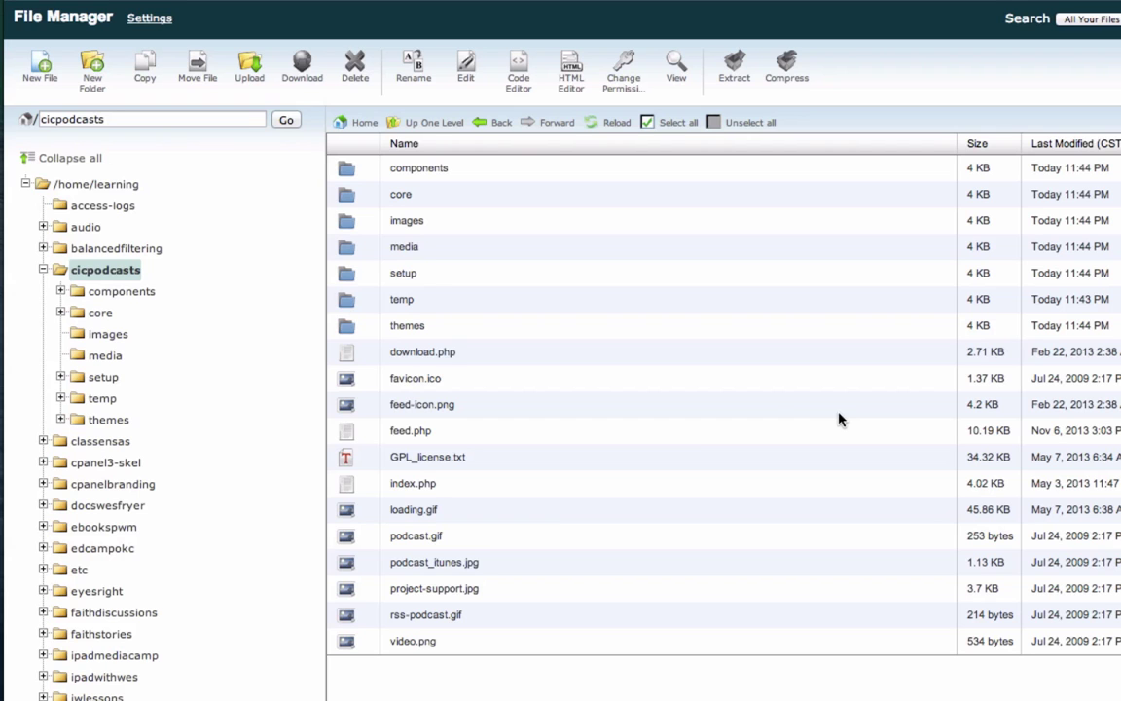
Step: Go from the completed setup page to the new podcast site and start the admin login
{"action": "left_click", "coordinate": [73, 195]}
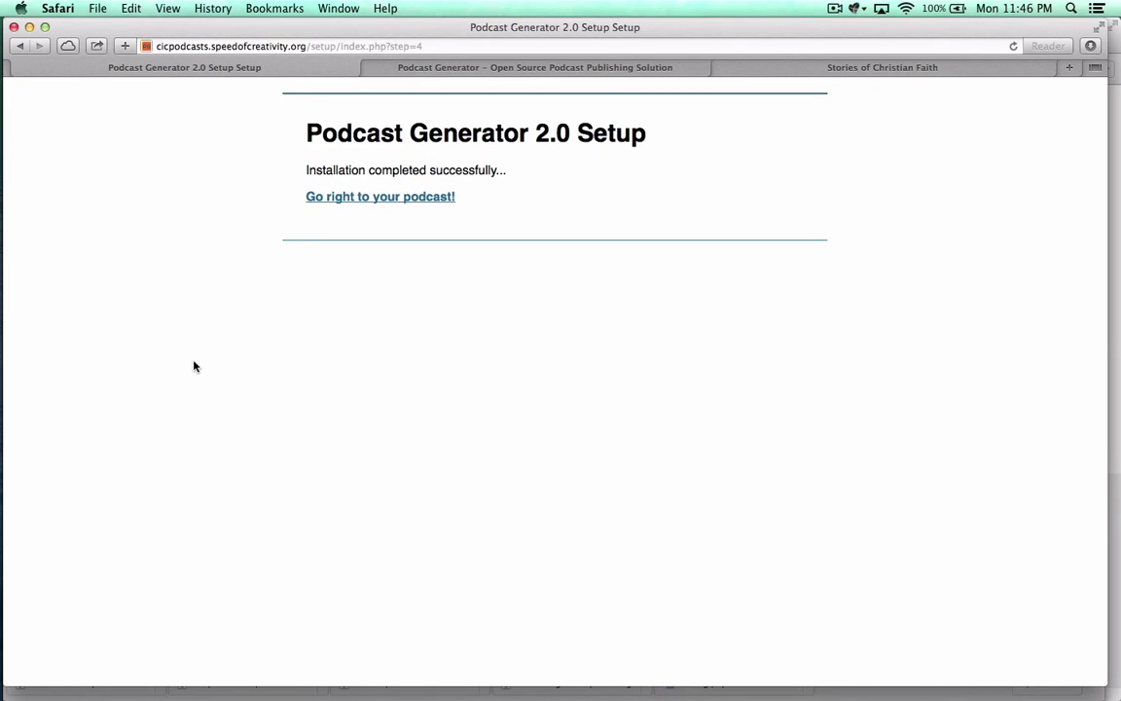
{"action": "left_click", "coordinate": [379, 197]}
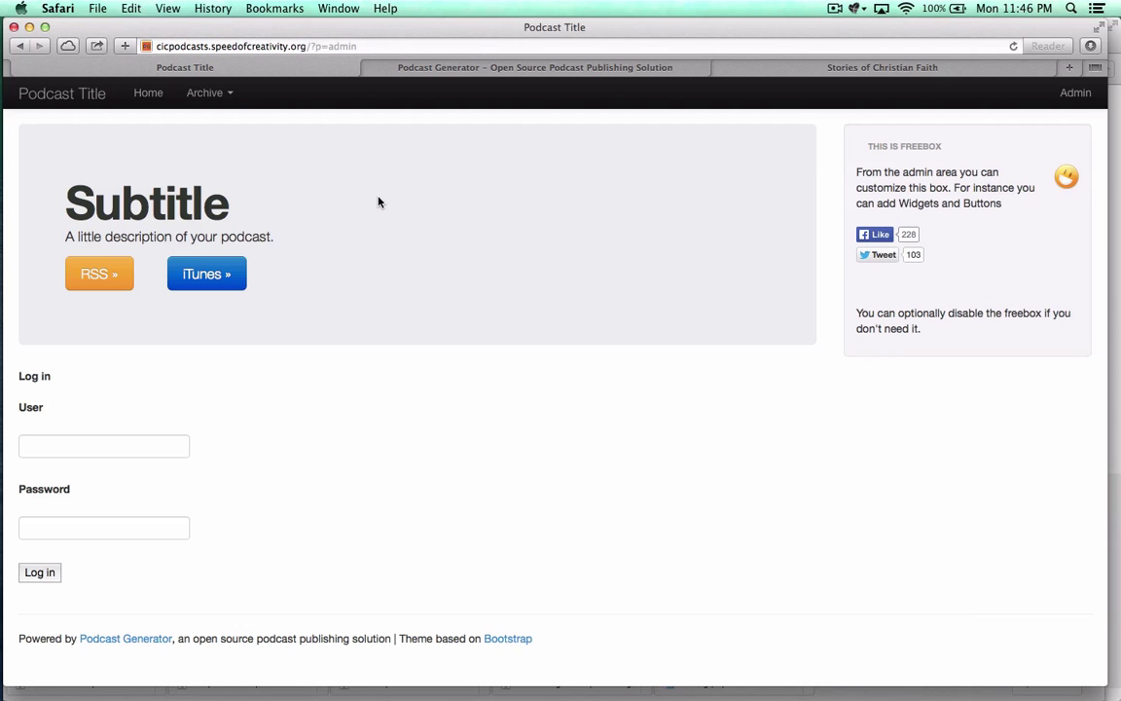
{"action": "left_click", "coordinate": [91, 446]}
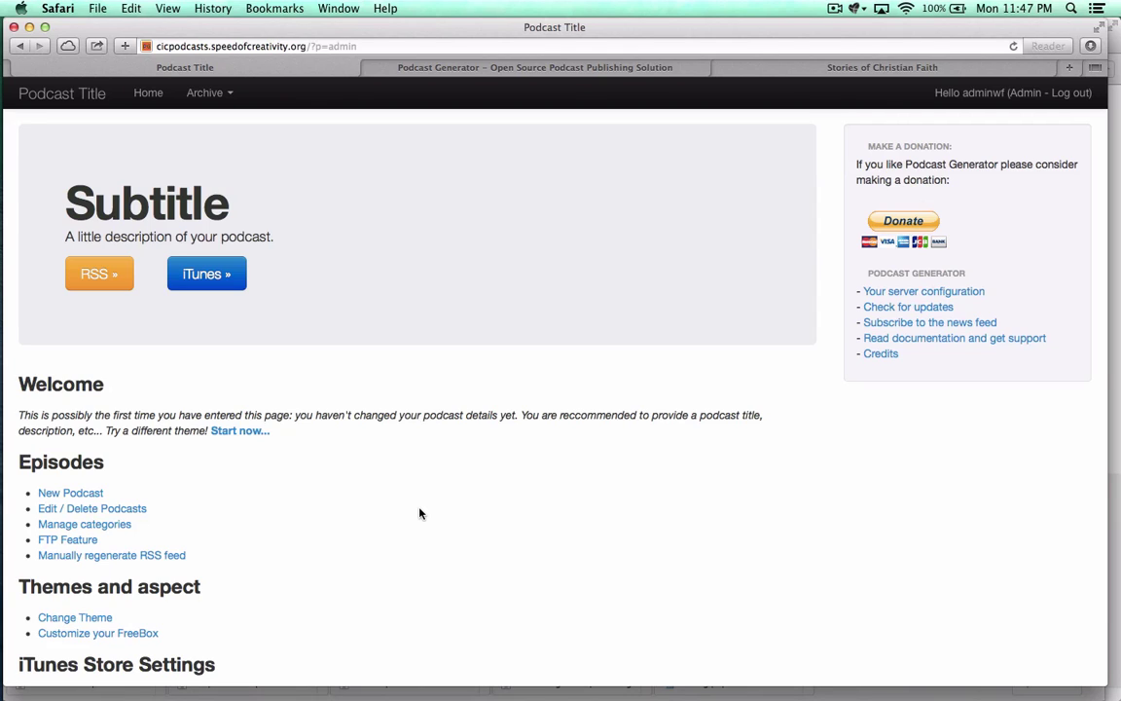
Step: Title the podcast 'Lecturecasts by' plus the author's name, with subtitle 'recordings from class'
{"action": "left_click", "coordinate": [224, 434]}
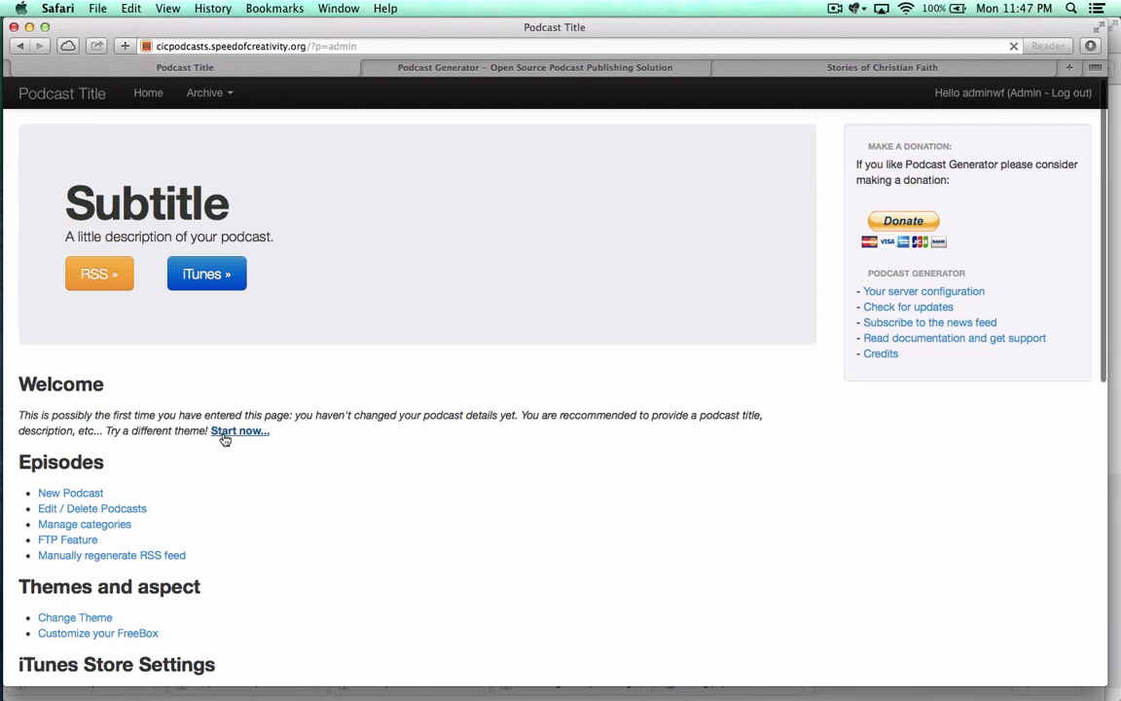
{"action": "scroll", "coordinate": [162, 503], "scroll_direction": "down", "scroll_amount": 1}
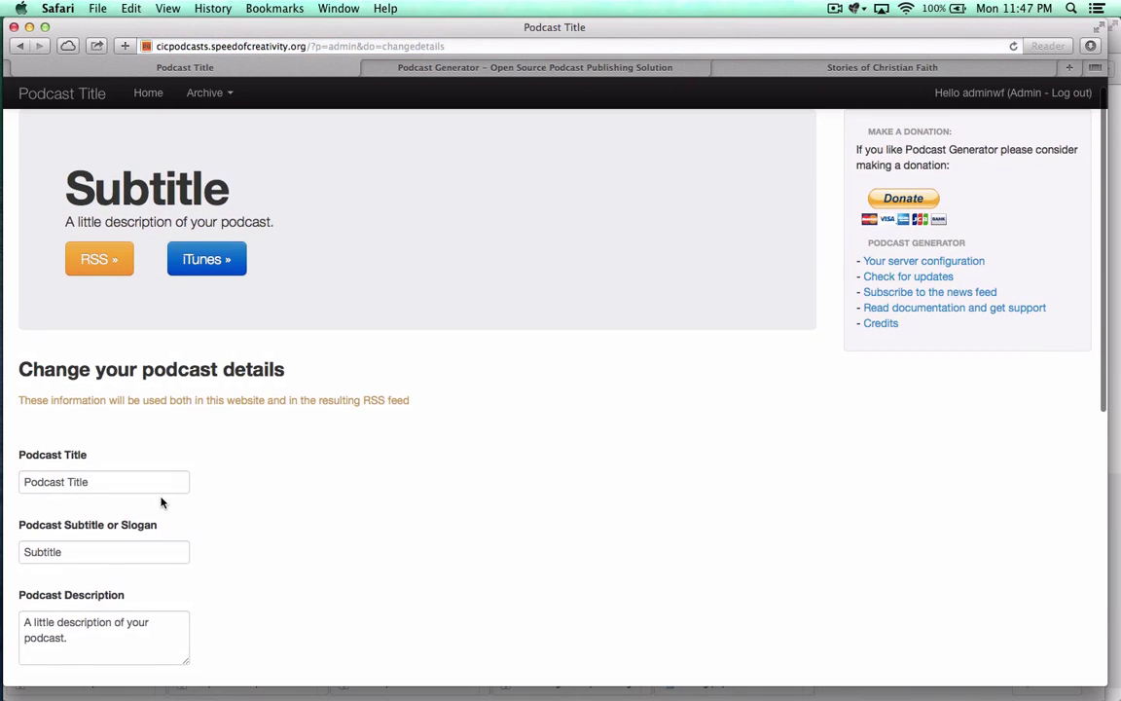
{"action": "triple_click", "coordinate": [125, 481]}
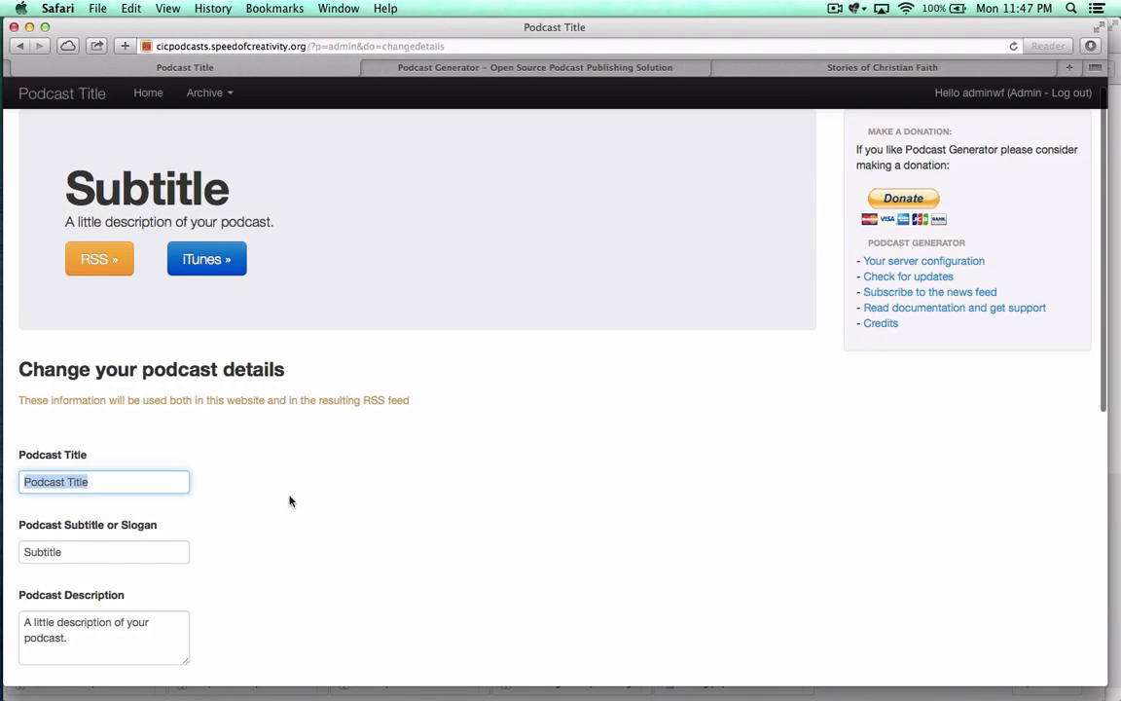
{"action": "type", "text": "Lectureca"}
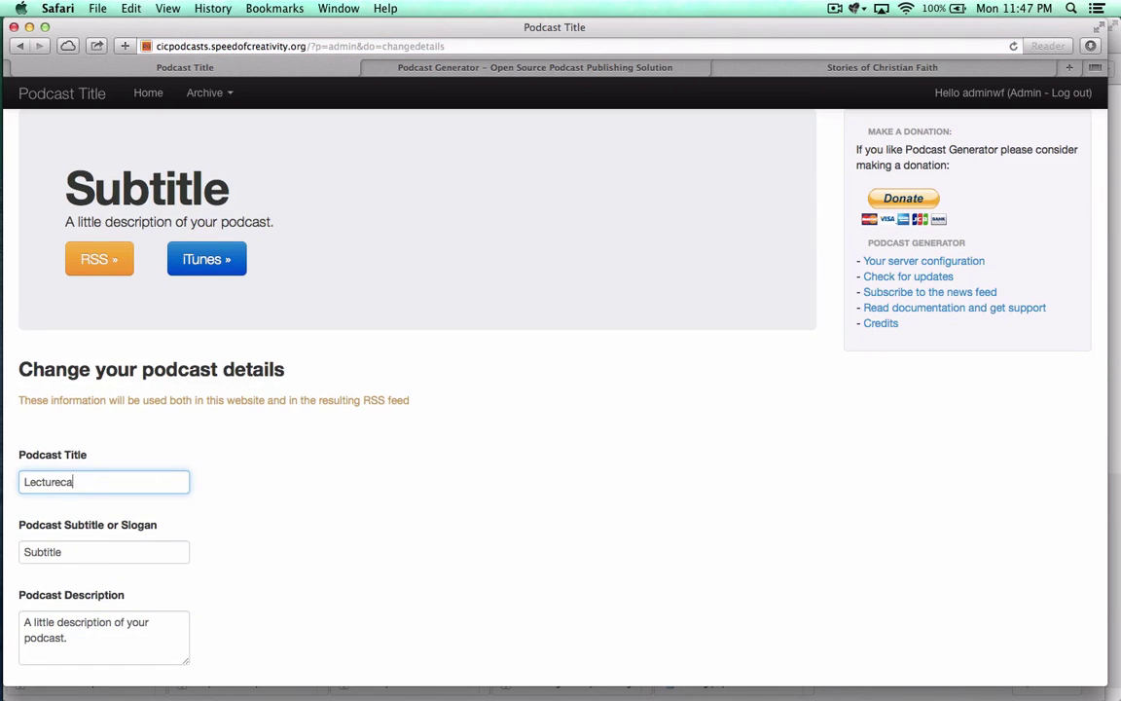
{"action": "type", "text": "sts by Wesley Fryer"}
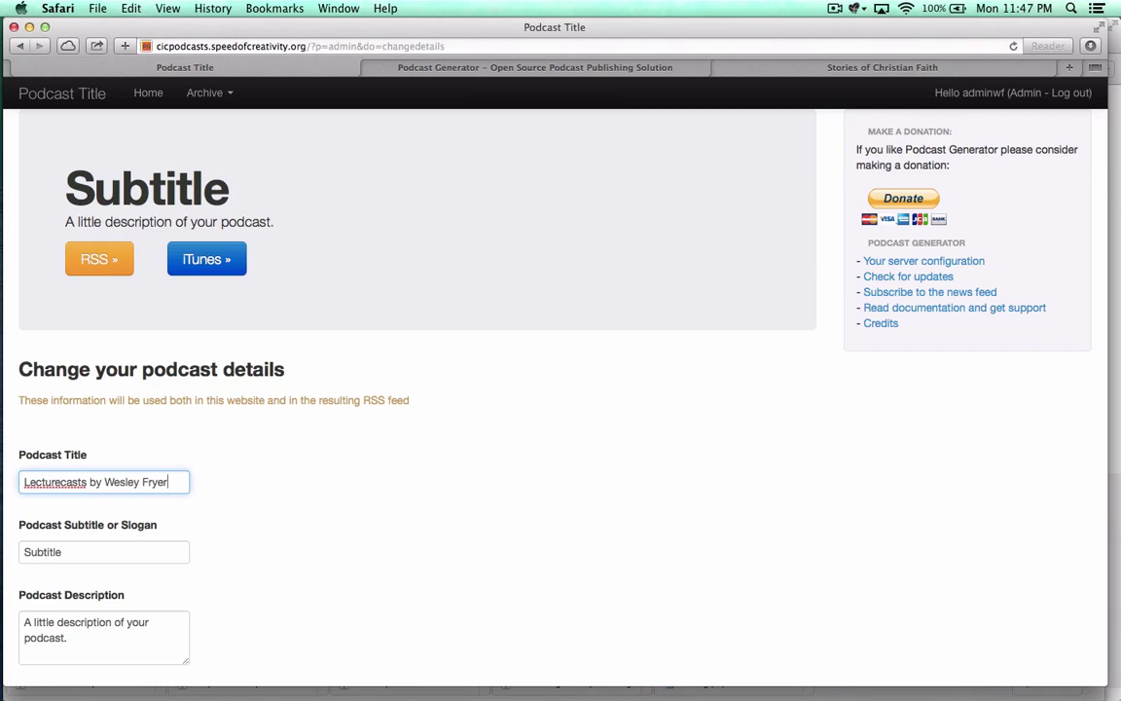
{"action": "double_click", "coordinate": [54, 552]}
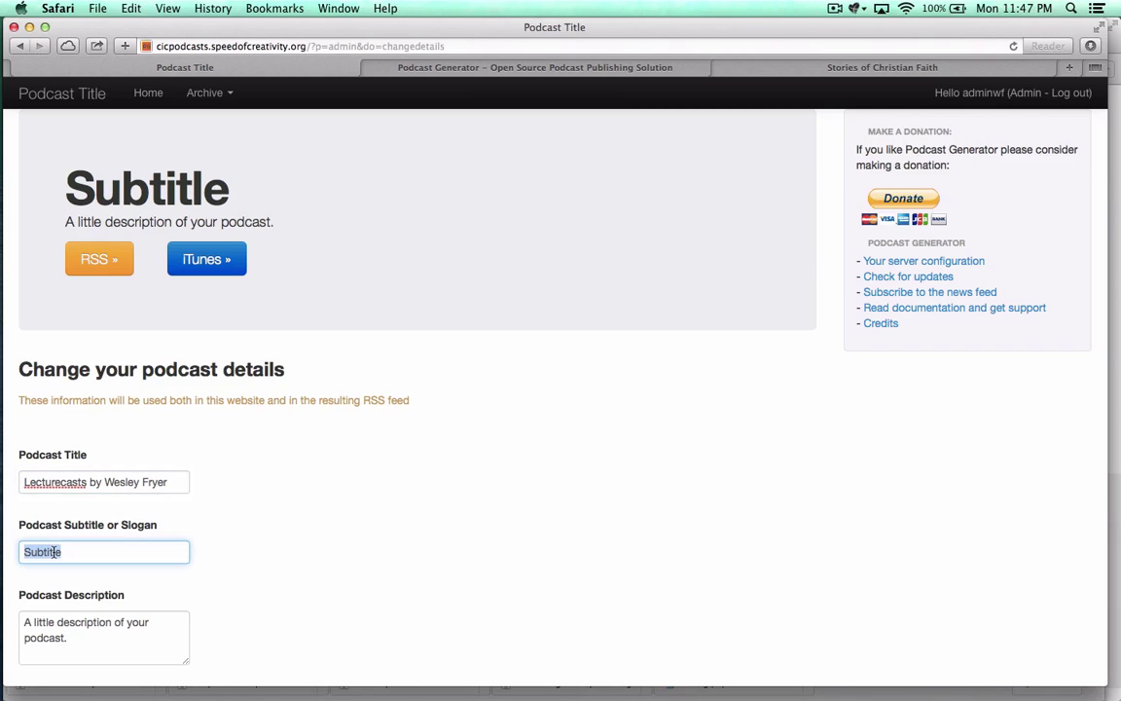
{"action": "type", "text": "recording"}
{"action": "key", "text": "BackSpace"}
{"action": "key", "text": "BackSpace"}
{"action": "key", "text": "BackSpace"}
{"action": "key", "text": "BackSpace"}
{"action": "type", "text": "dings from class"}
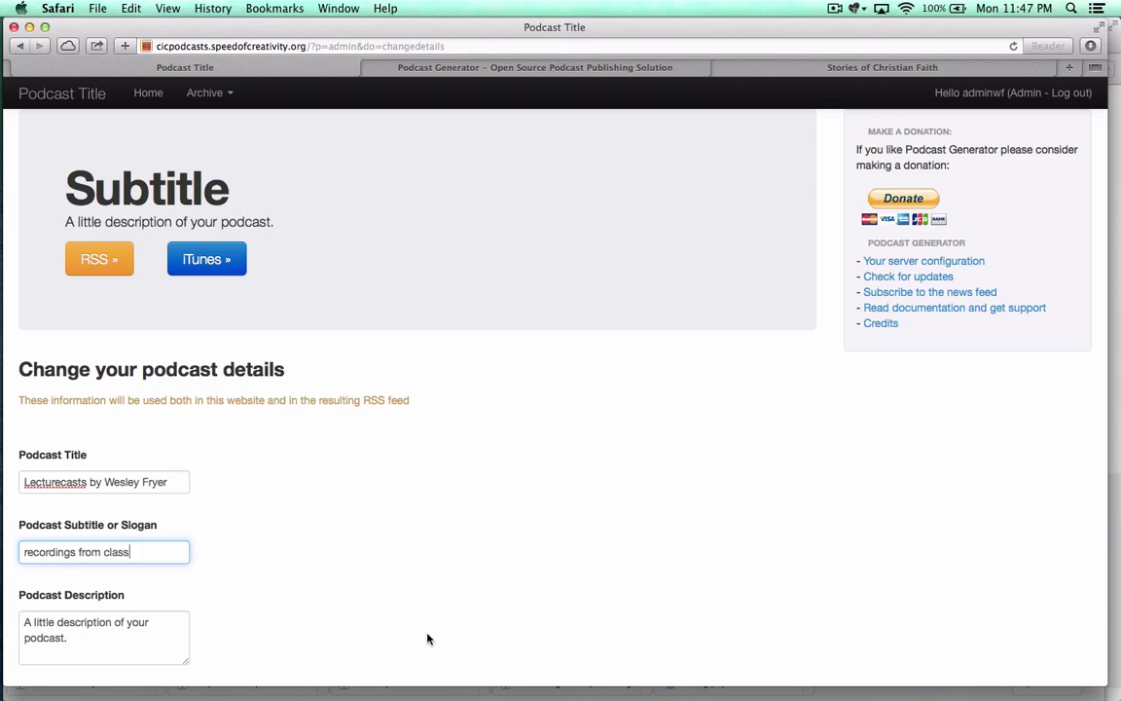
Step: Describe the podcast as lecturecasts from courses the author taught, and select the copyright placeholder
{"action": "scroll", "coordinate": [95, 548], "scroll_direction": "down", "scroll_amount": 3}
{"action": "key", "text": "Tab"}
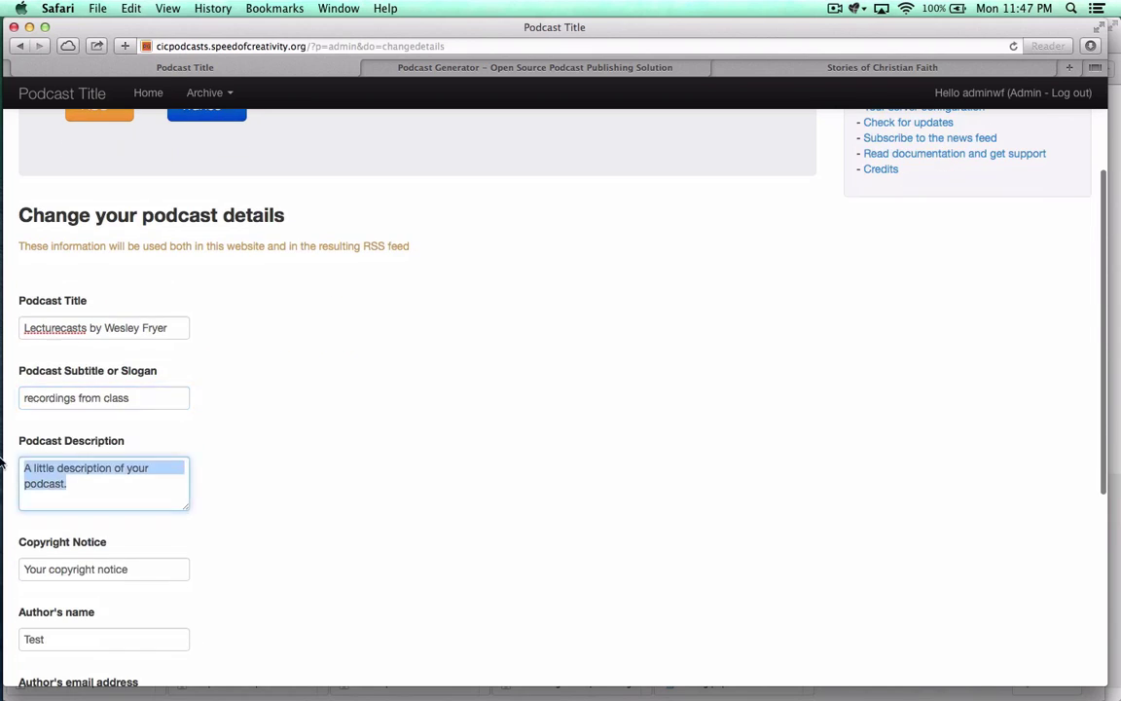
{"action": "type", "text": "These are lect"}
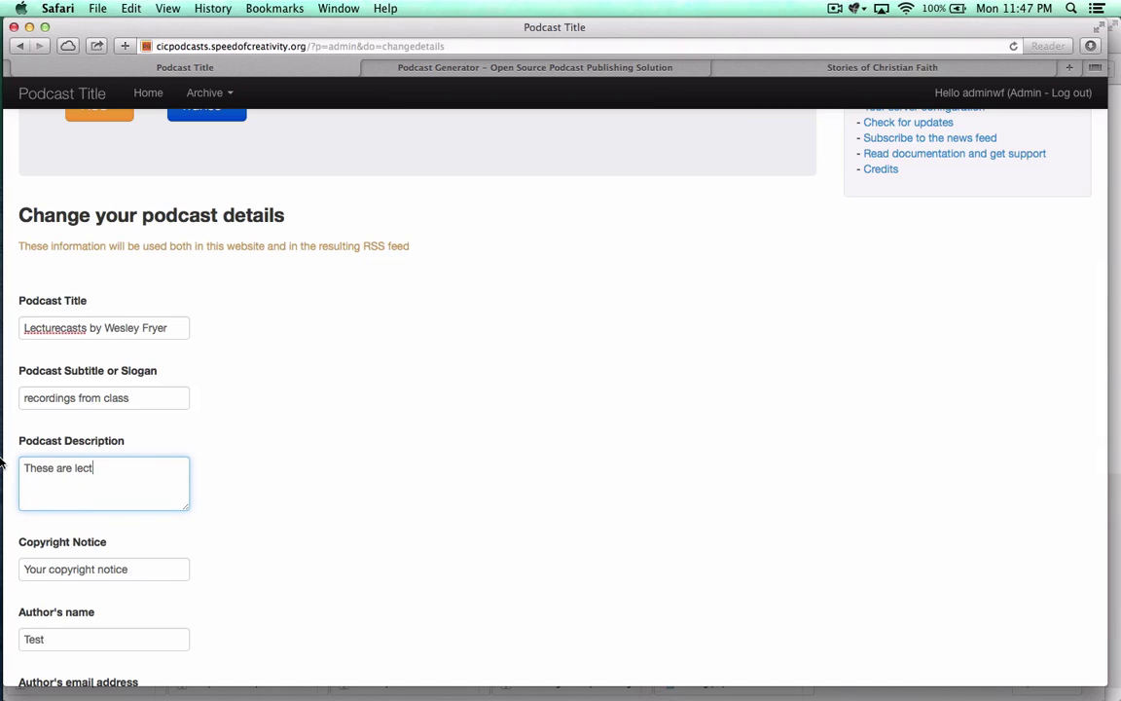
{"action": "type", "text": "ure casts recorded by We"}
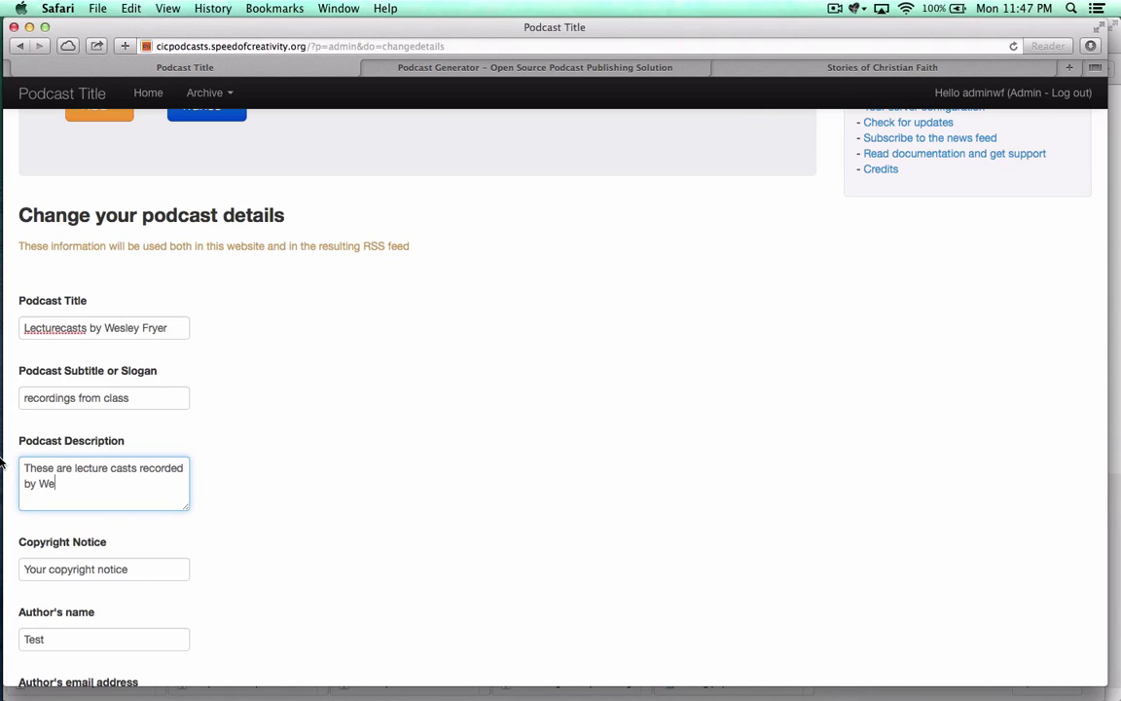
{"action": "type", "text": "sley Fryer in courses he has taught."}
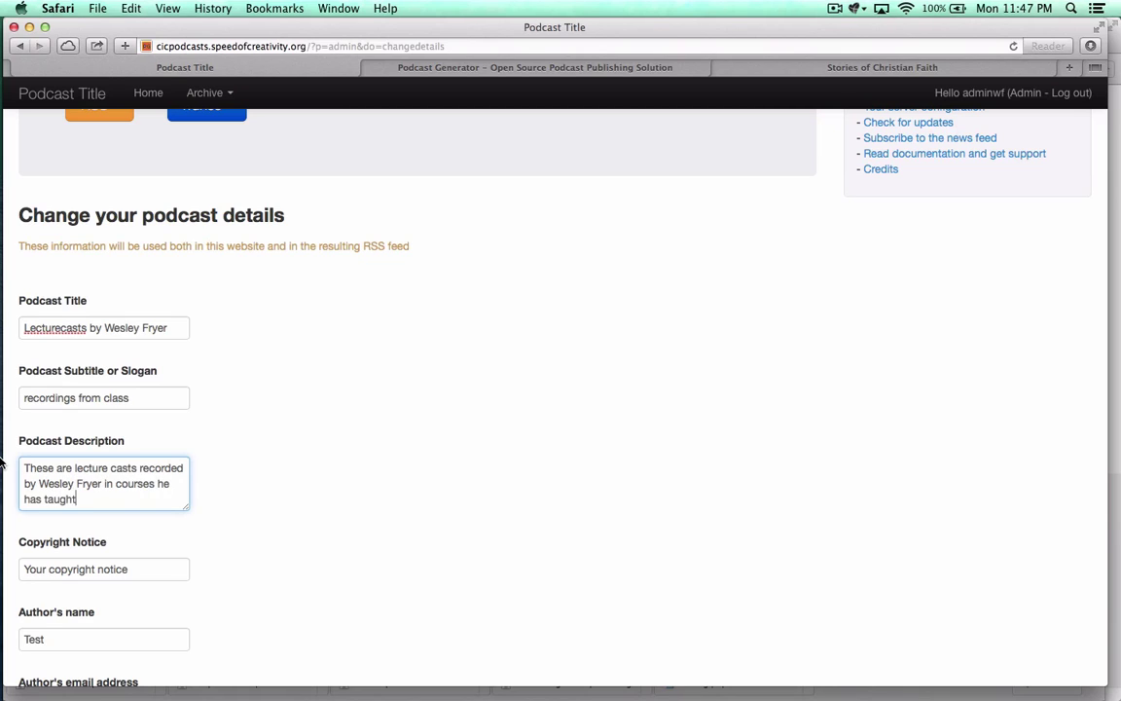
{"action": "left_click", "coordinate": [111, 468]}
{"action": "key", "text": "BackSpace"}
{"action": "scroll", "coordinate": [318, 543], "scroll_direction": "down", "scroll_amount": 2}
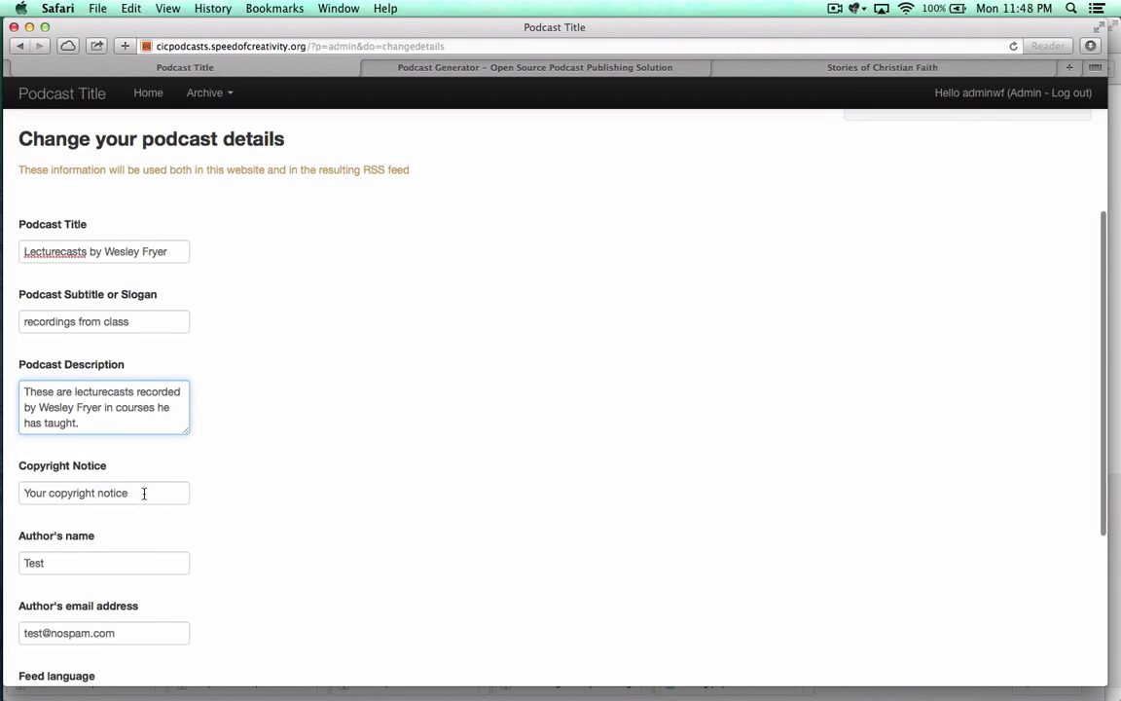
{"action": "left_click_drag", "start_coordinate": [144, 493], "coordinate": [5, 492]}
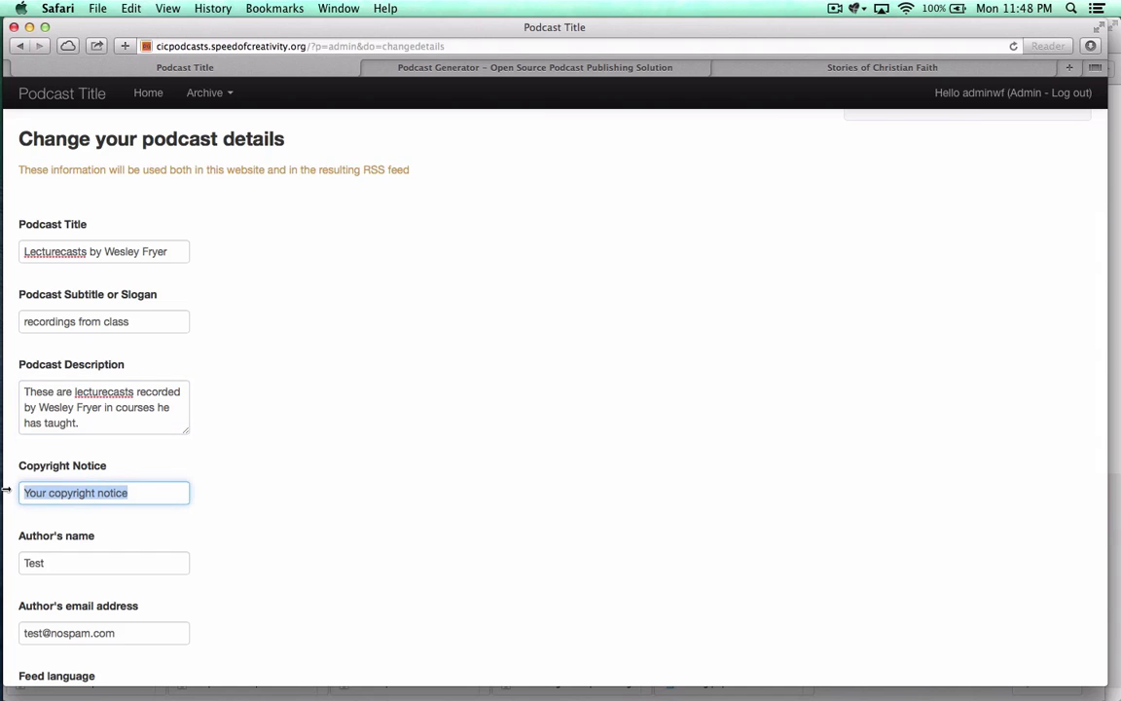
{"action": "key", "text": "super+Tab"}
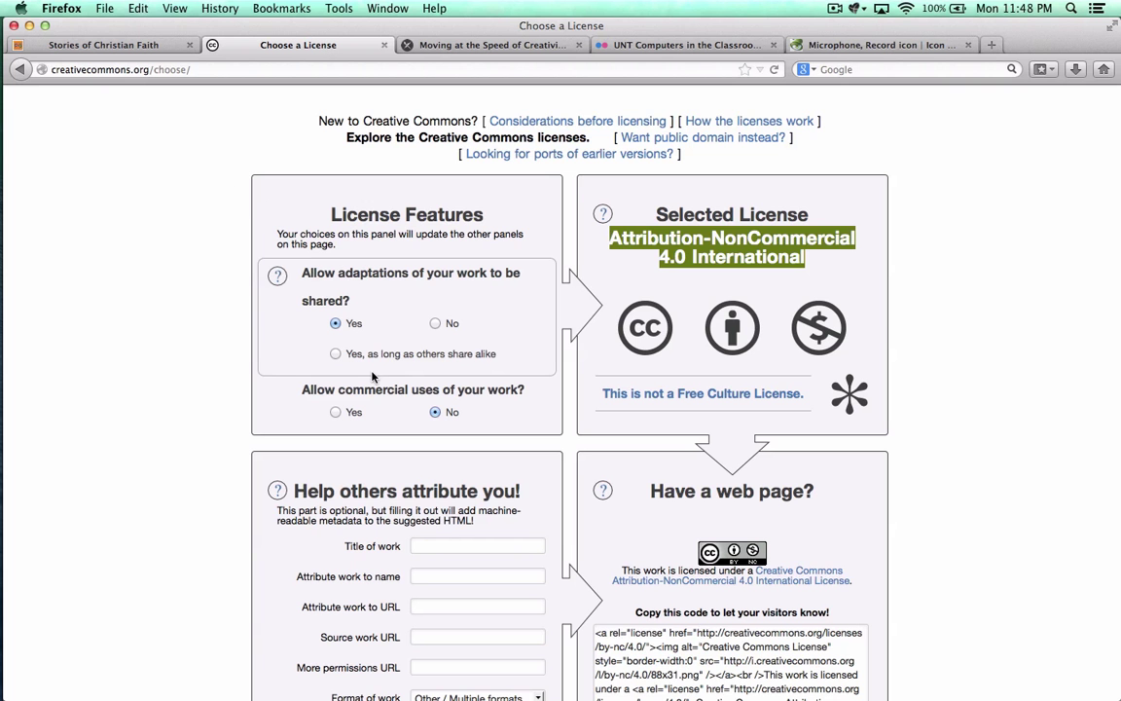
Step: Choose the Attribution 4.0 International license, copy its name, and return to Safari
{"action": "left_click", "coordinate": [336, 412]}
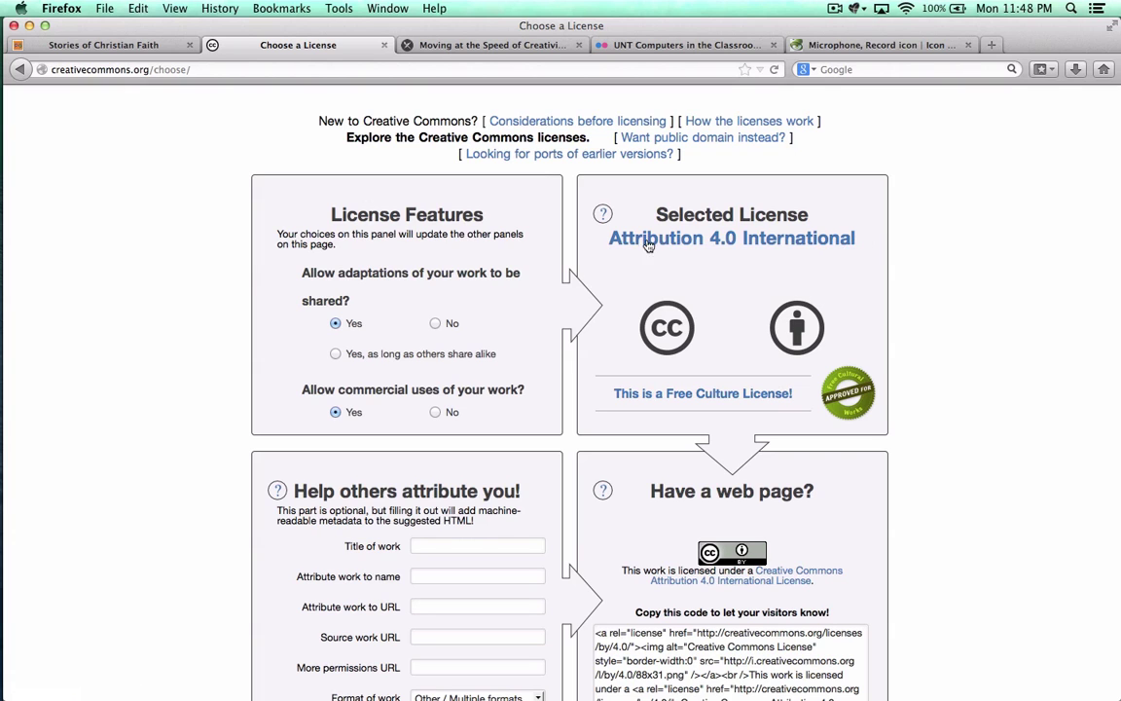
{"action": "triple_click", "coordinate": [609, 241]}
{"action": "key", "text": "super+c"}
{"action": "key", "text": "super+Tab"}
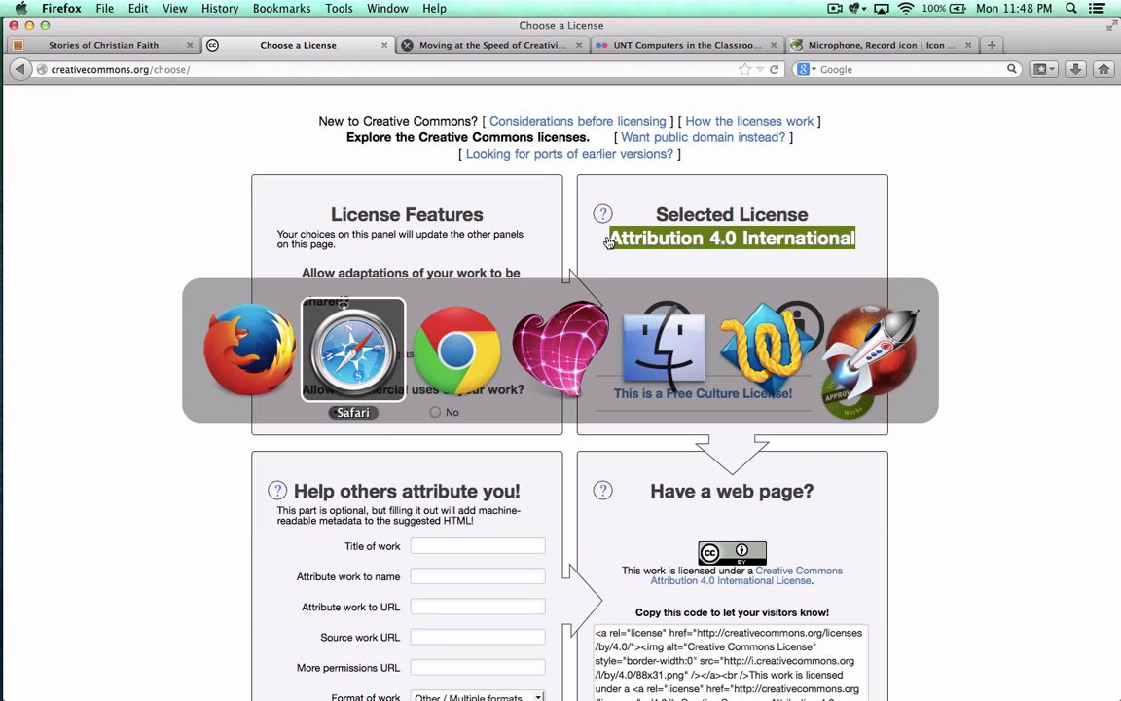
Step: Set copyright to 'Creative Commons Attribution 4.0 International' and fill in the author's name and e-mail
{"action": "type", "text": "C"}
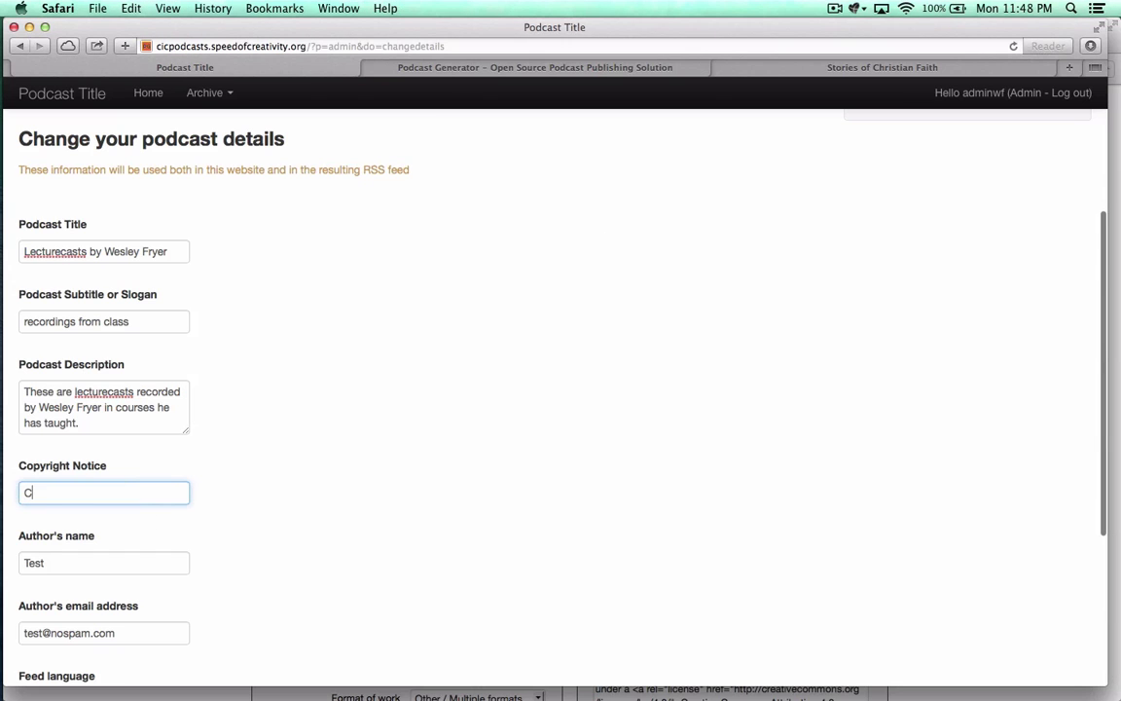
{"action": "type", "text": "reative Commons"}
{"action": "key", "text": "super+v"}
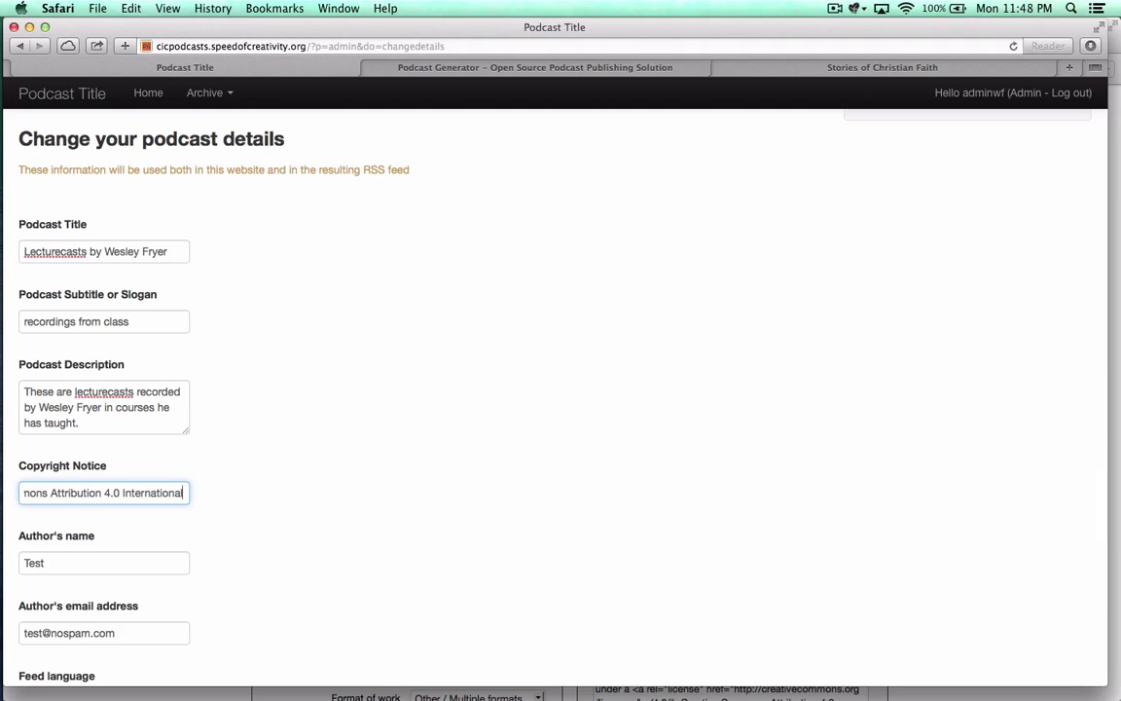
{"action": "scroll", "coordinate": [162, 531], "scroll_direction": "down", "scroll_amount": 3}
{"action": "key", "text": "Tab"}
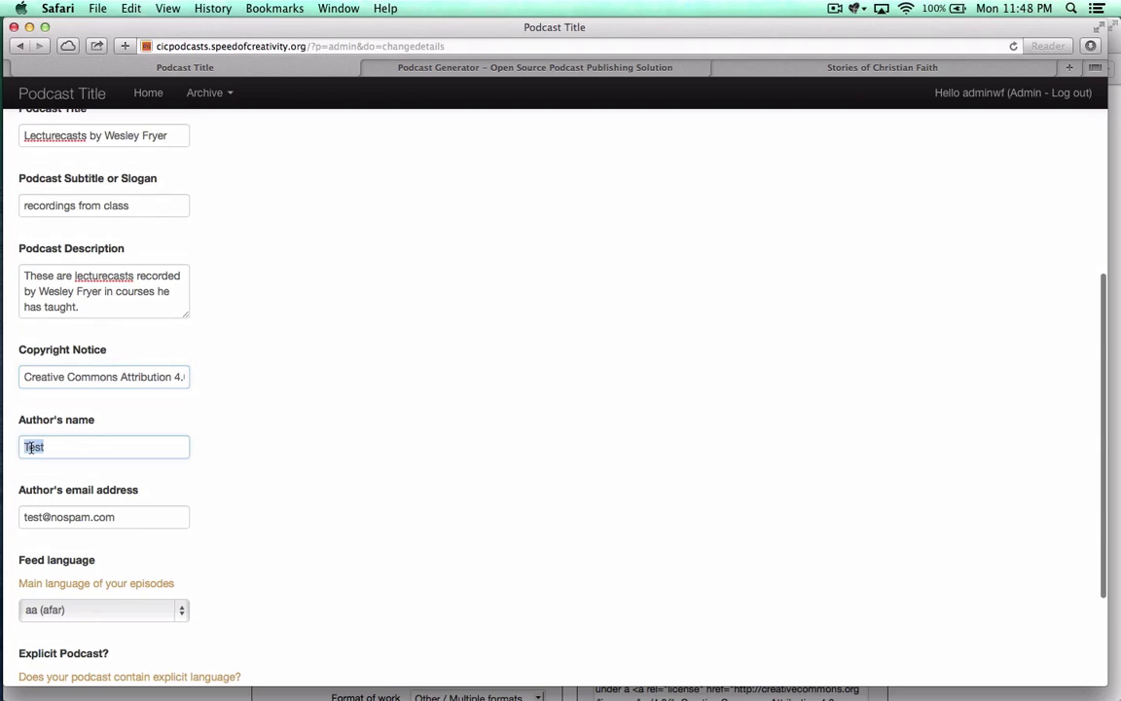
{"action": "type", "text": "Wesley Fryer"}
{"action": "key", "text": "Tab"}
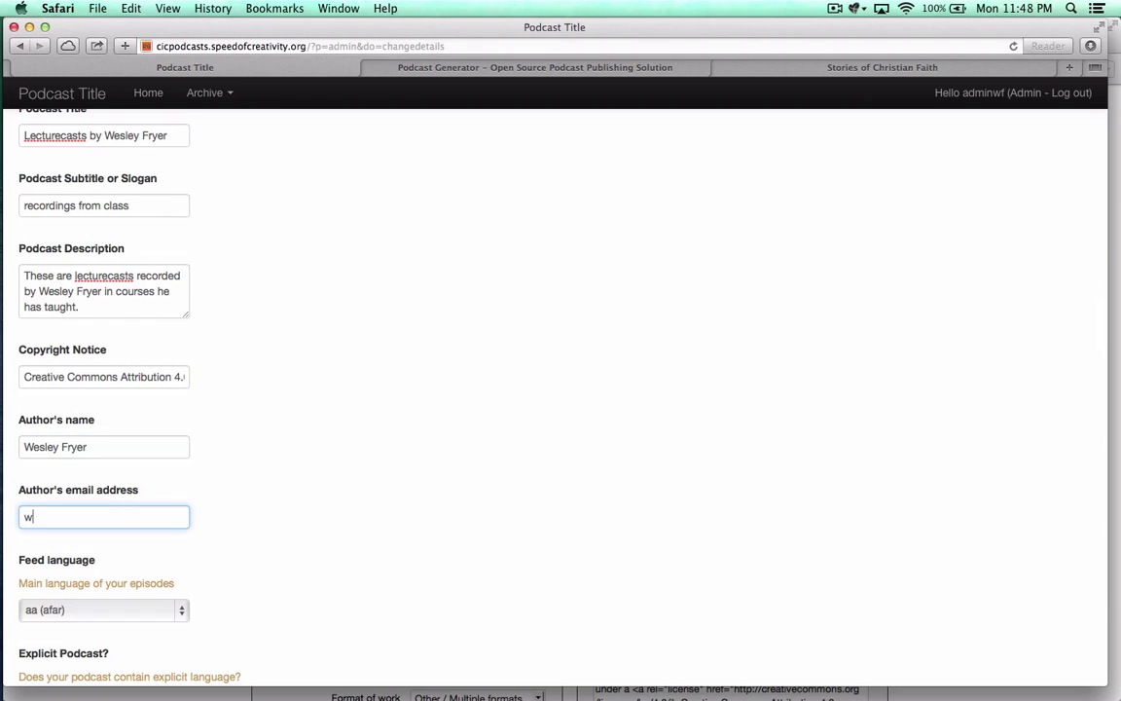
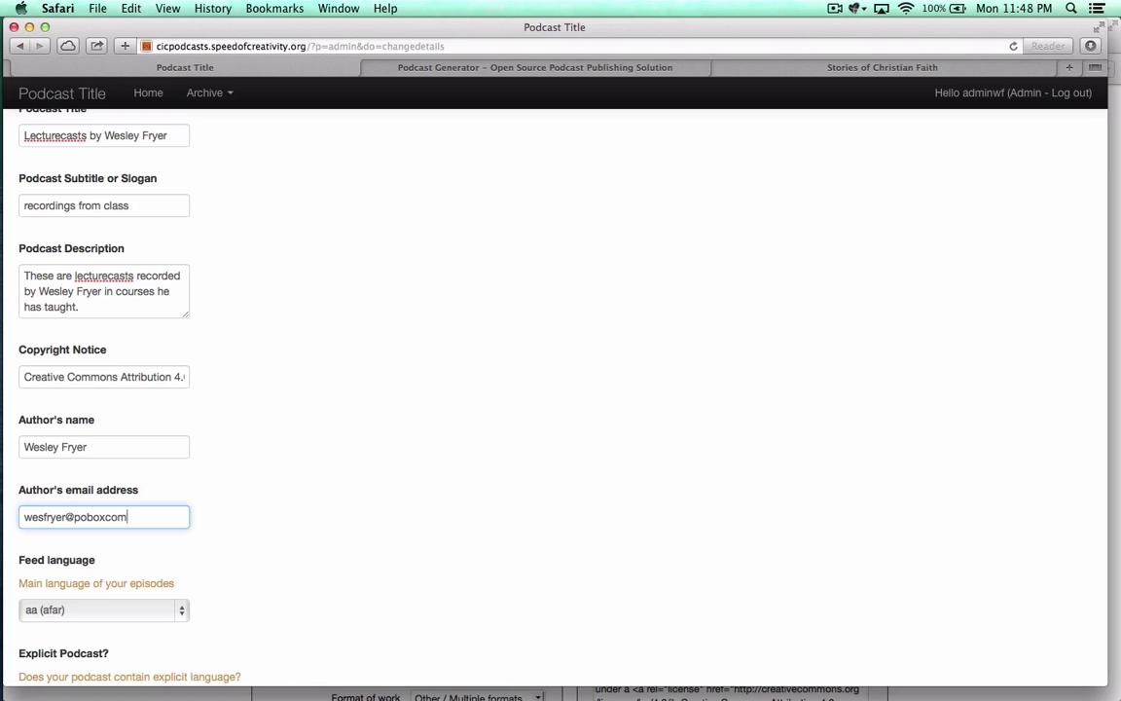
Step: Set feed language to en (english), mark it 'No, it's clean', and submit
{"action": "scroll", "coordinate": [262, 441], "scroll_direction": "down", "scroll_amount": 4}
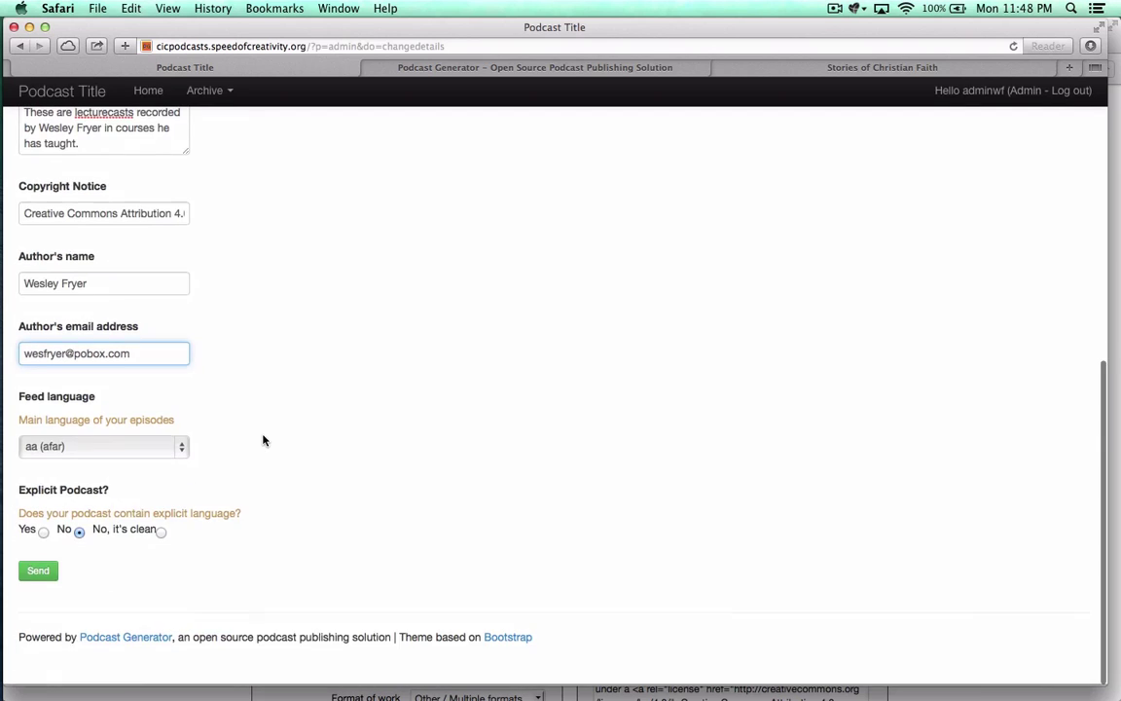
{"action": "left_click", "coordinate": [132, 451]}
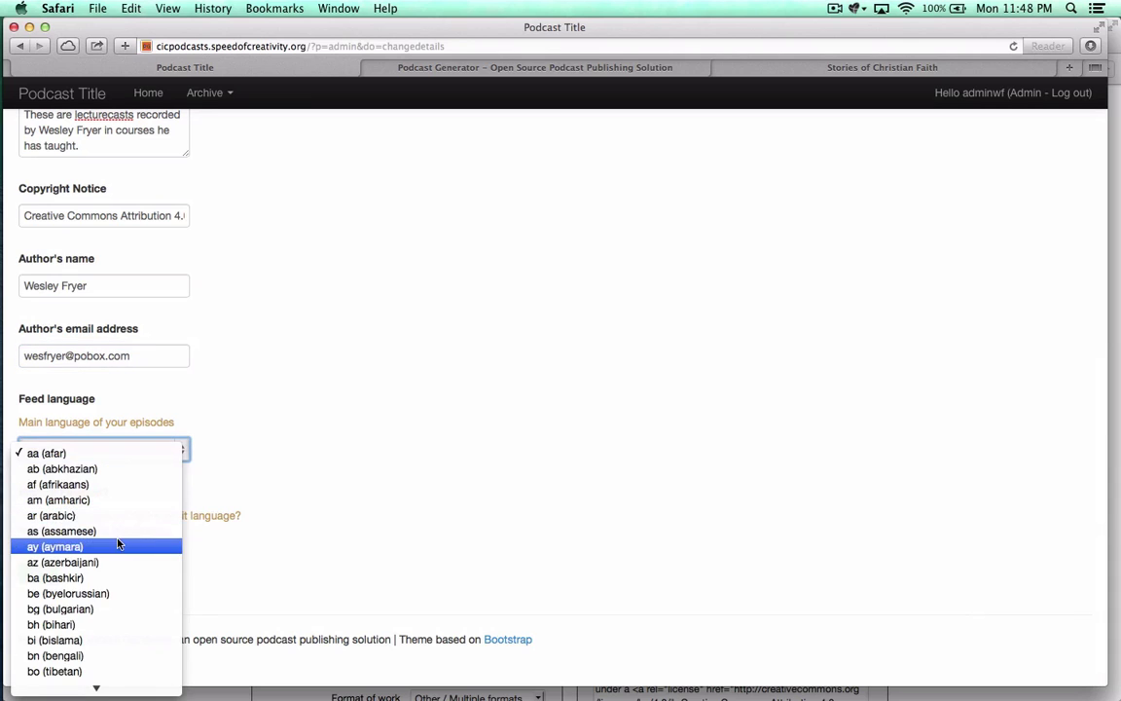
{"action": "left_click", "coordinate": [119, 543]}
{"action": "left_click", "coordinate": [117, 450]}
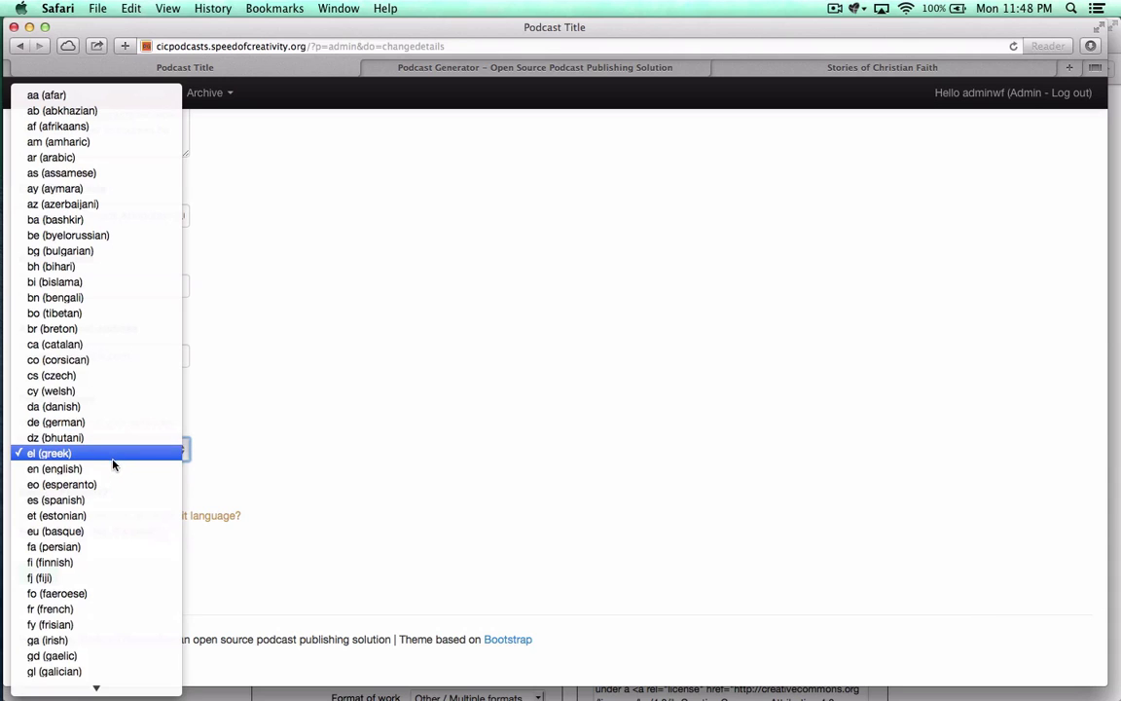
{"action": "left_click", "coordinate": [112, 468]}
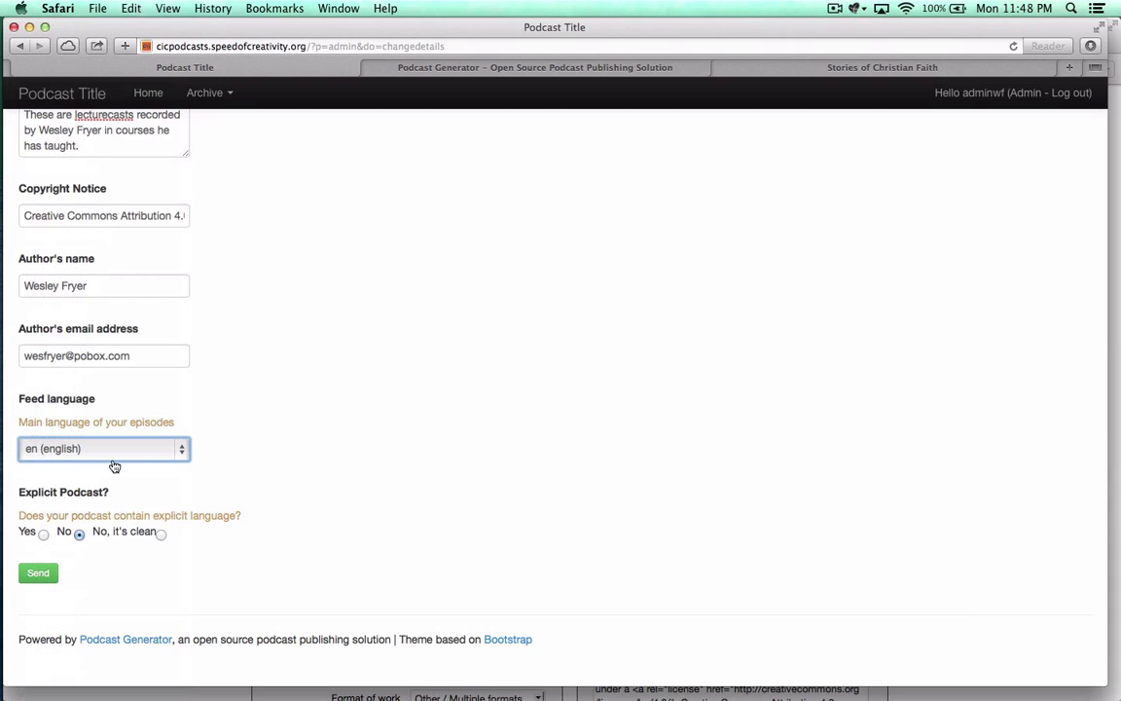
{"action": "left_click", "coordinate": [160, 535]}
{"action": "left_click", "coordinate": [43, 574]}
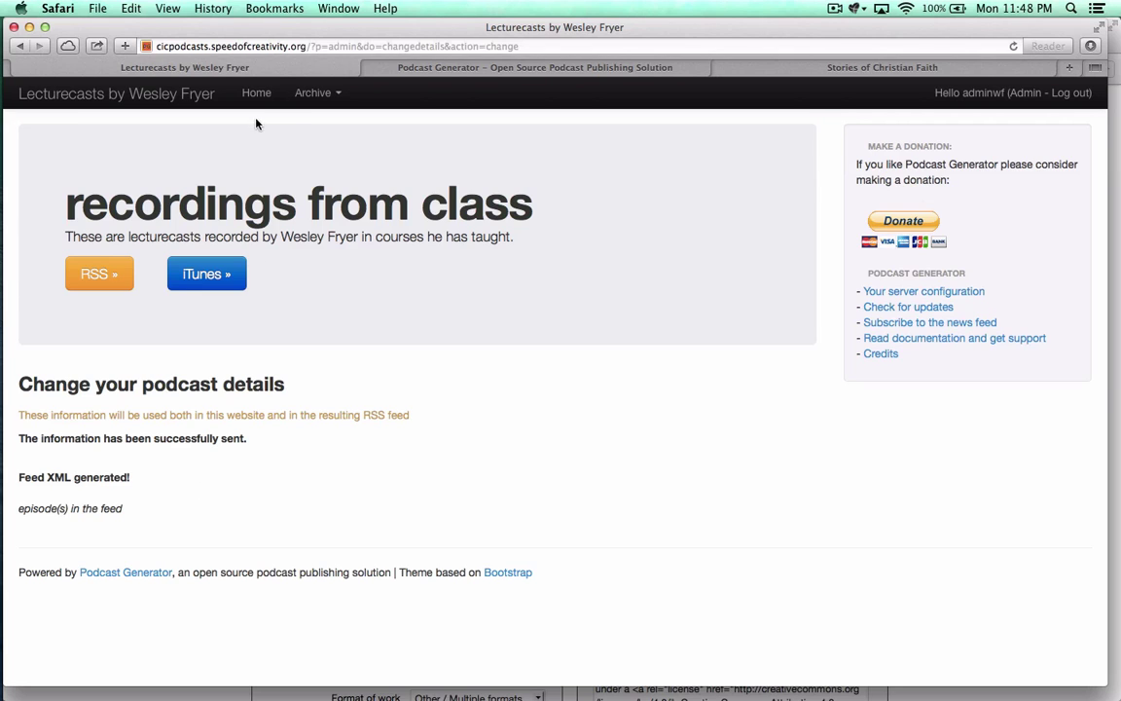
Step: Check the podcast home page, which has no episodes, then switch to the cicpodcasts folder in File Manager
{"action": "left_click", "coordinate": [254, 92]}
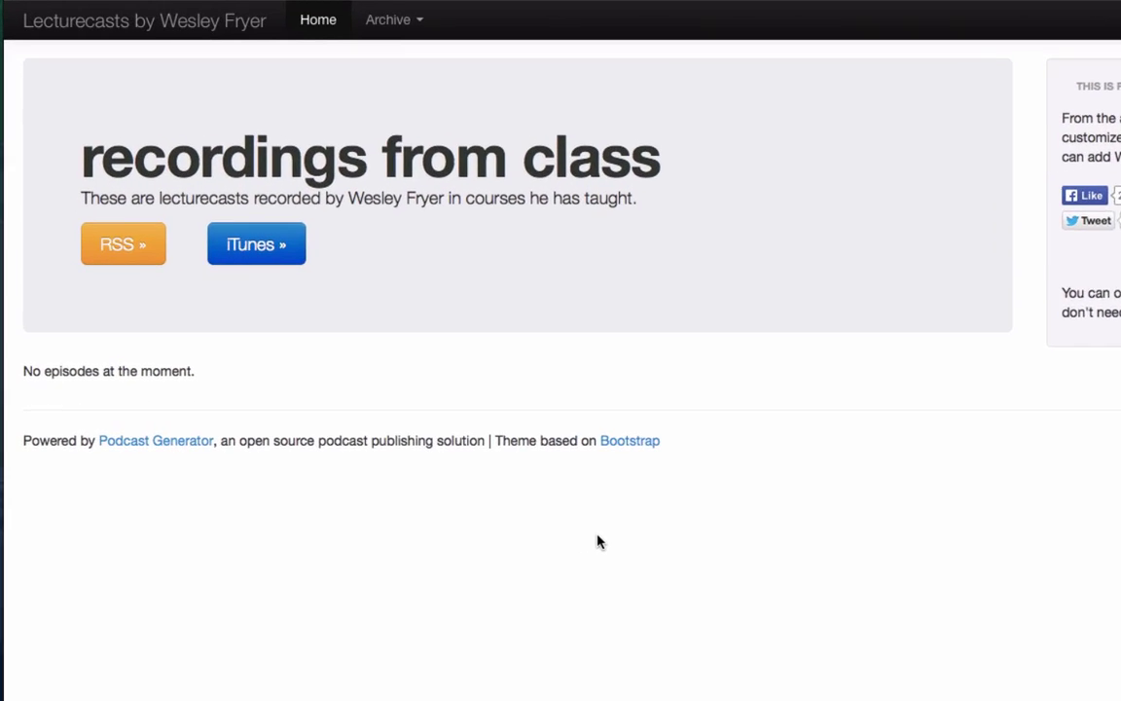
{"action": "key", "text": "super+Tab"}
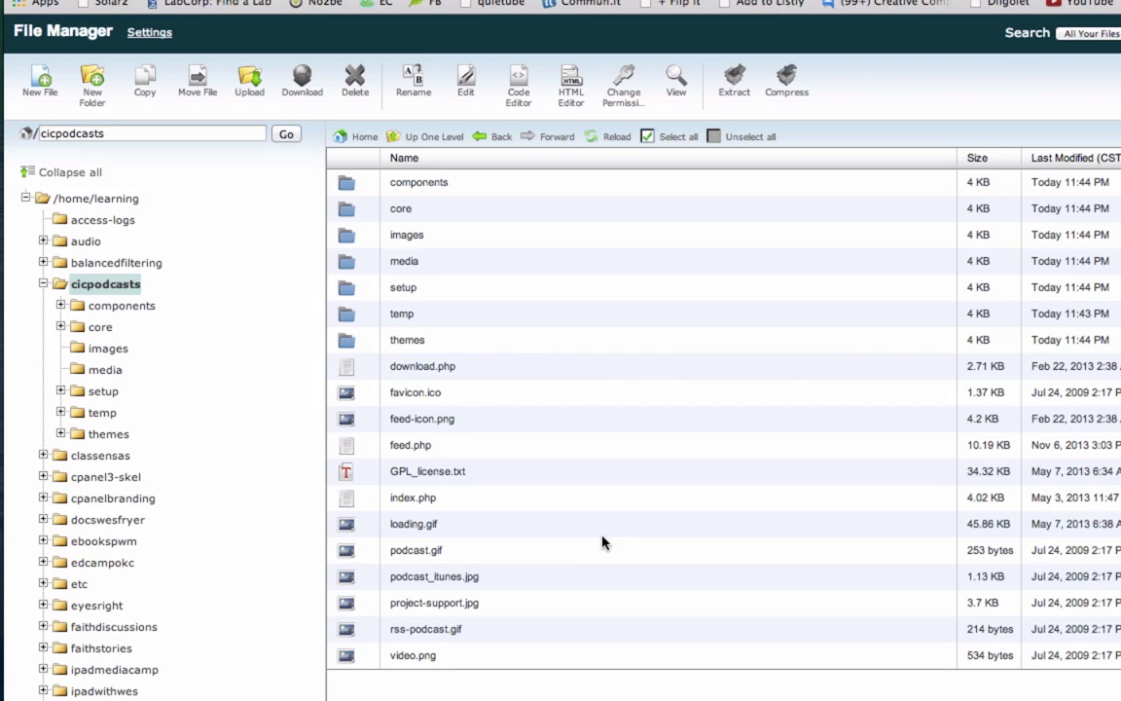
Step: Confirm the media folder is empty, then delete it from cicpodcasts
{"action": "double_click", "coordinate": [350, 266]}
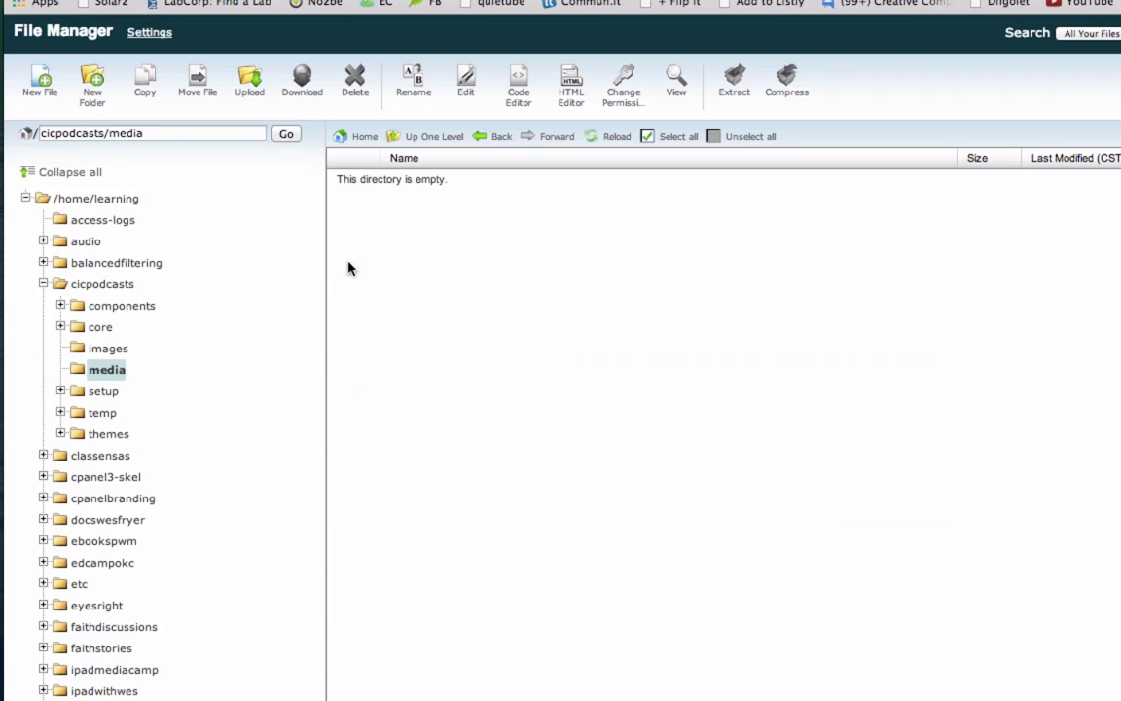
{"action": "left_click", "coordinate": [434, 139]}
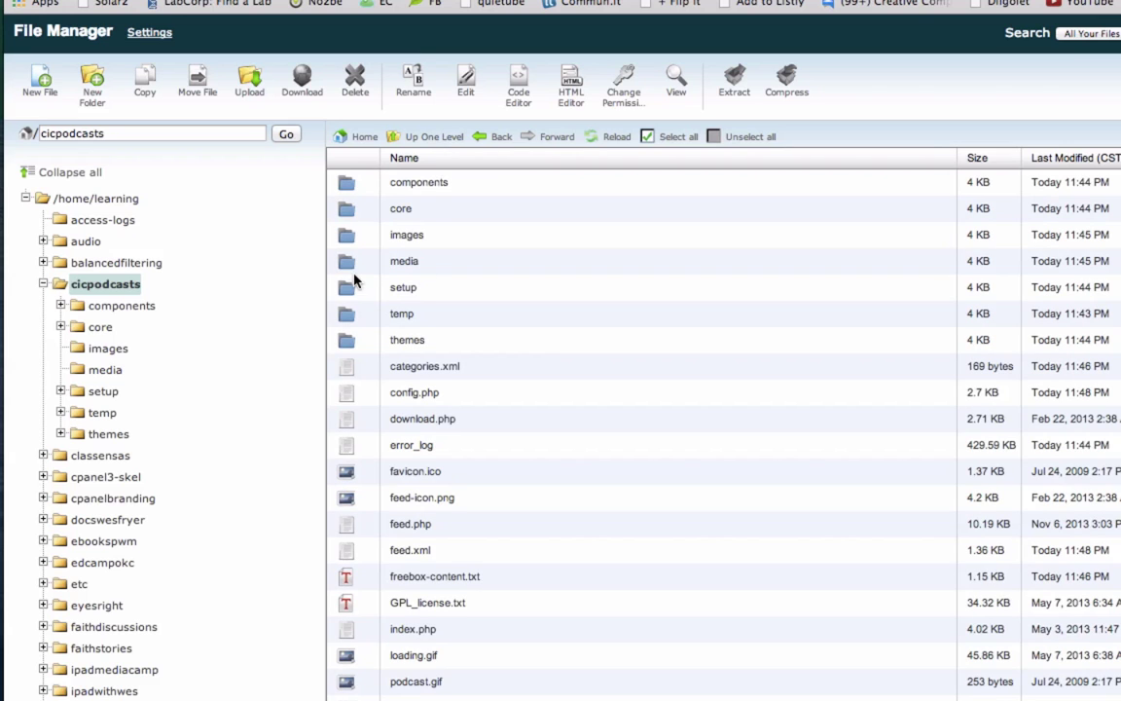
{"action": "left_click", "coordinate": [348, 271]}
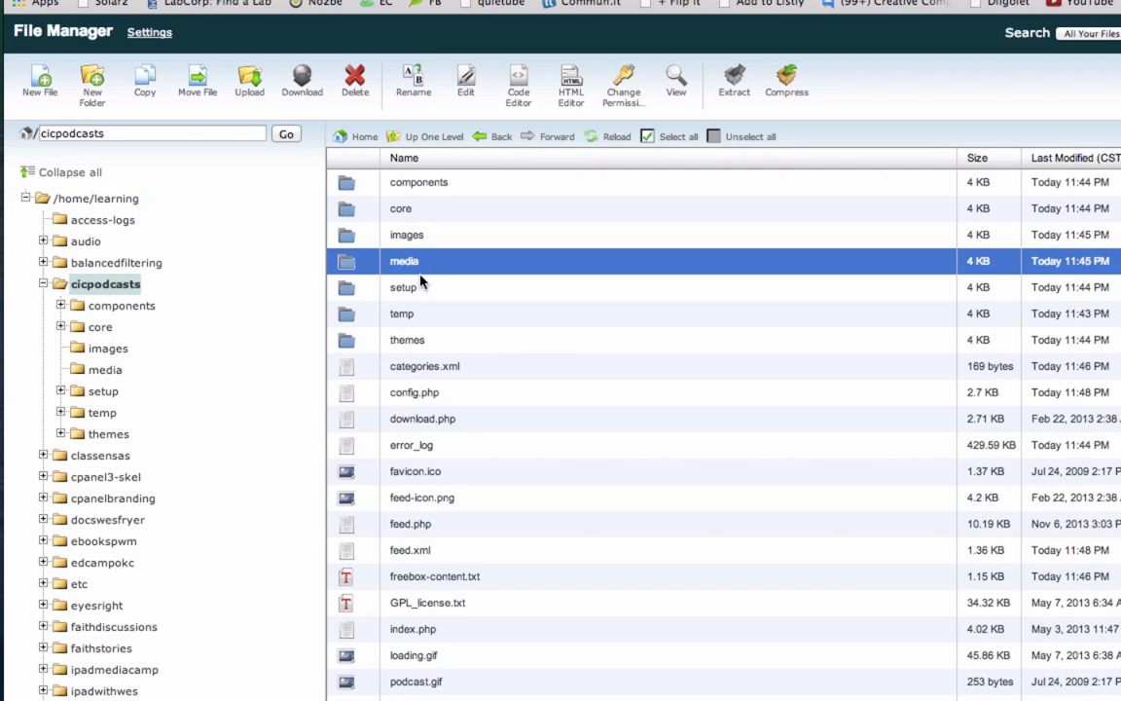
{"action": "left_click", "coordinate": [356, 93]}
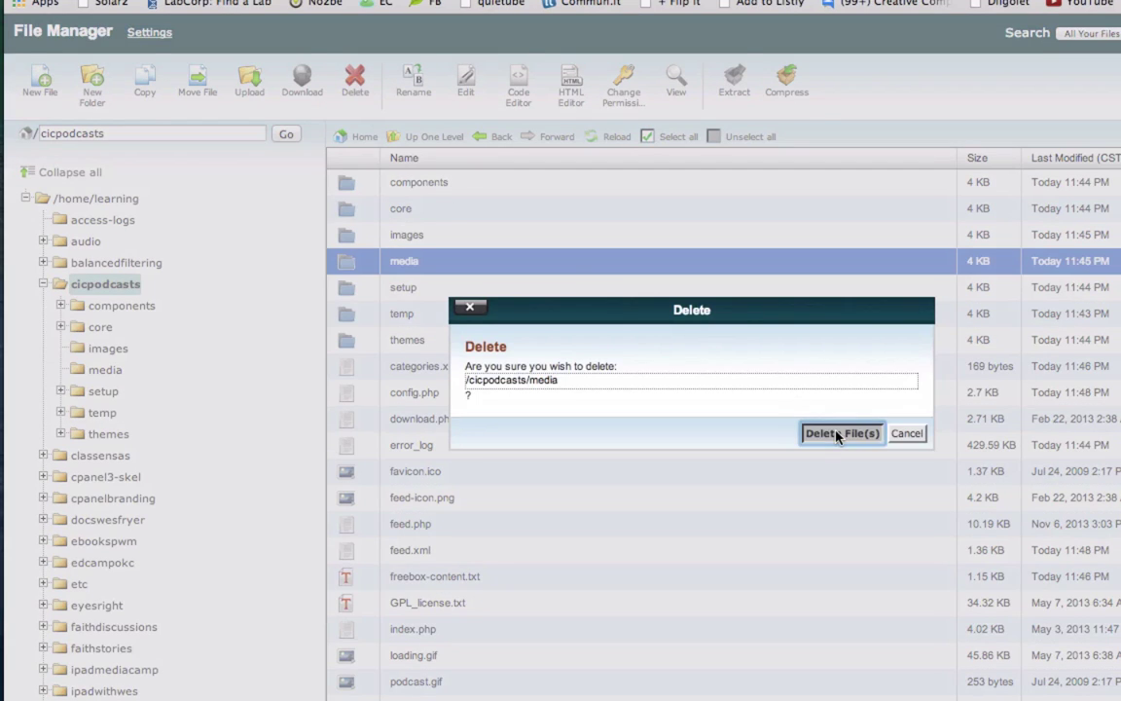
{"action": "left_click", "coordinate": [838, 435]}
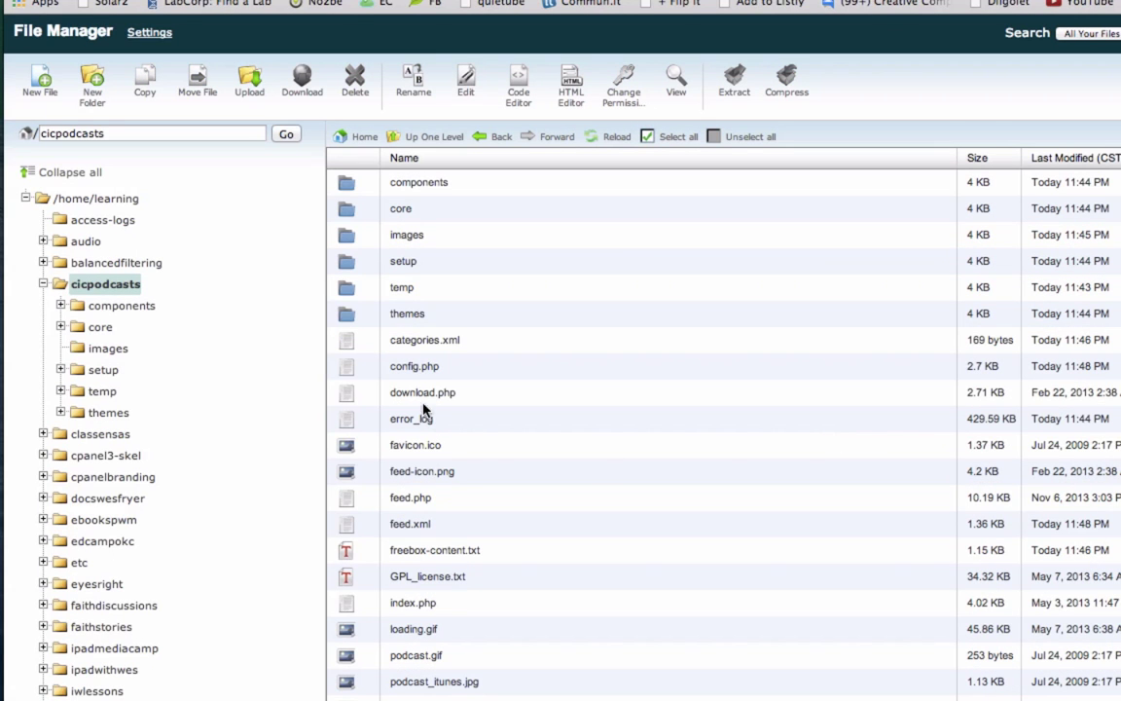
Step: Delete categories.xml and feed.xml from the cicpodcasts folder
{"action": "left_click", "coordinate": [347, 340]}
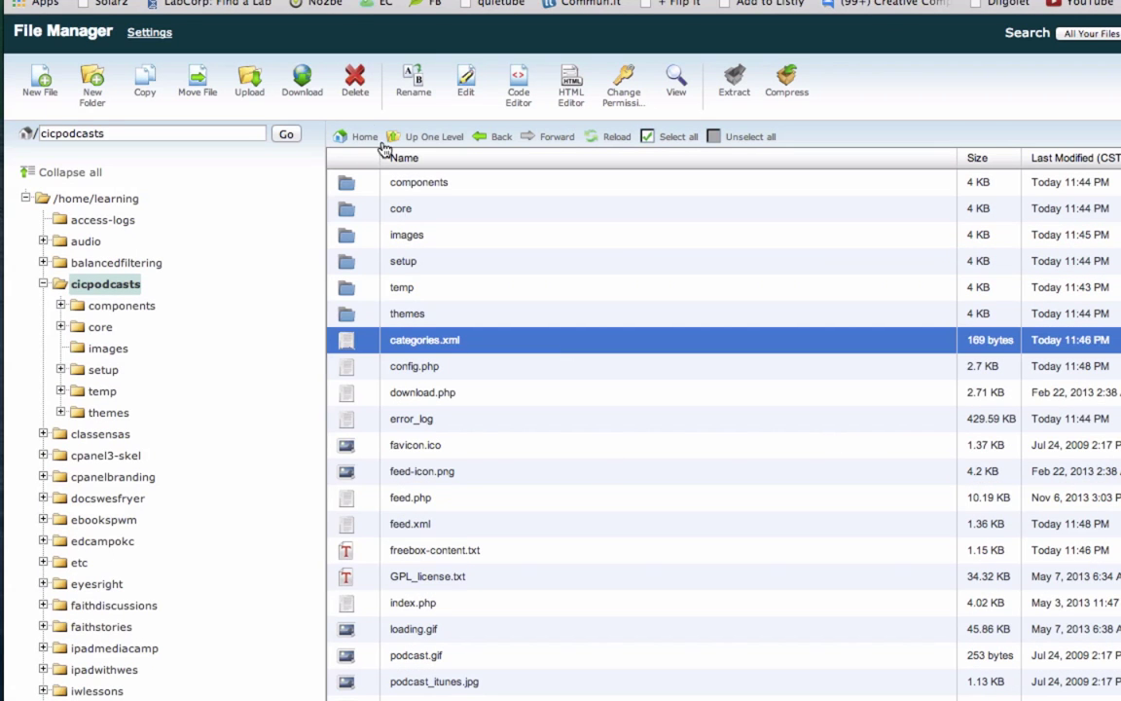
{"action": "left_click", "coordinate": [354, 93]}
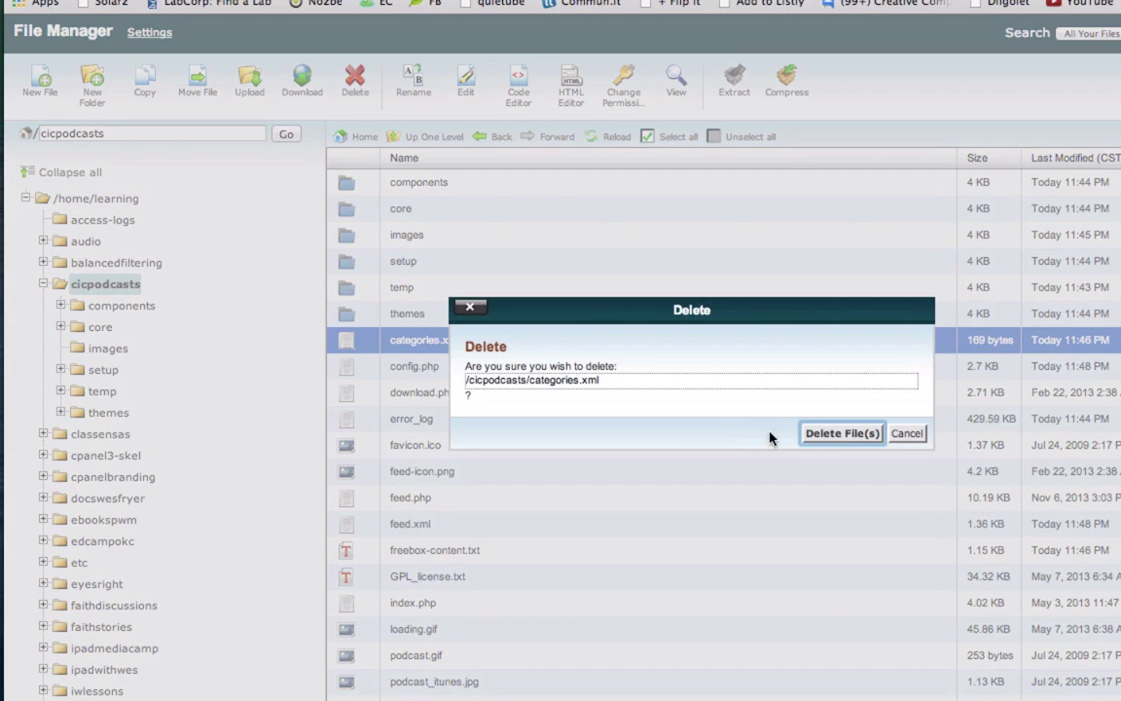
{"action": "left_click", "coordinate": [835, 438]}
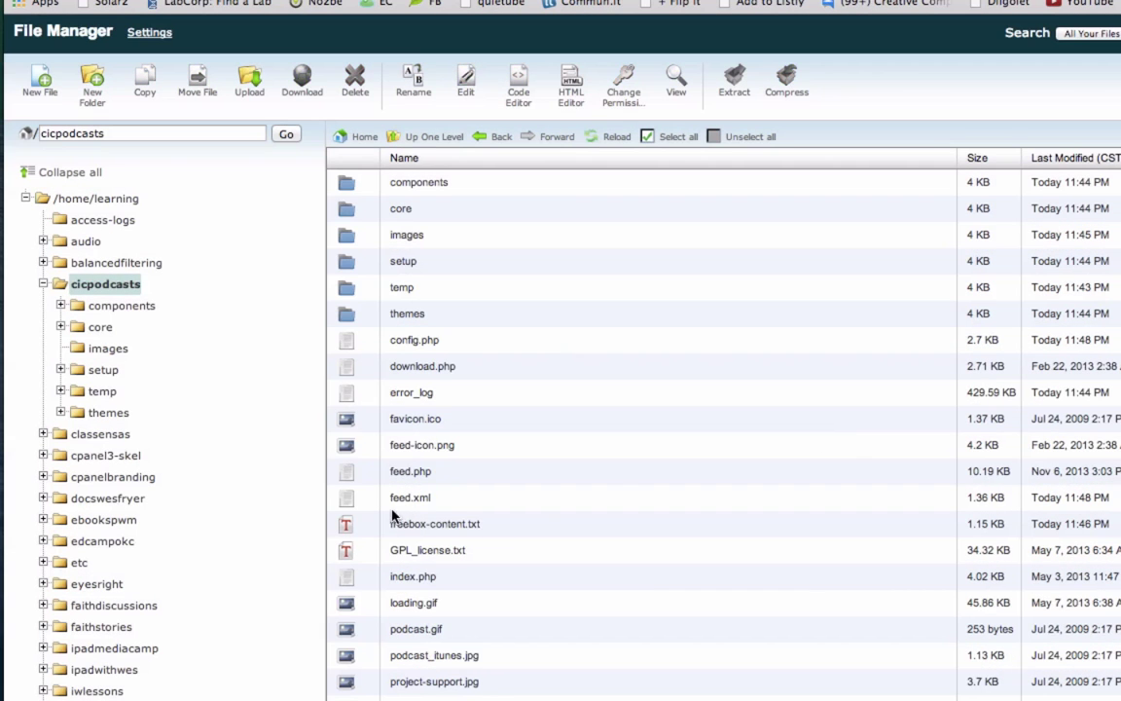
{"action": "left_click", "coordinate": [349, 499]}
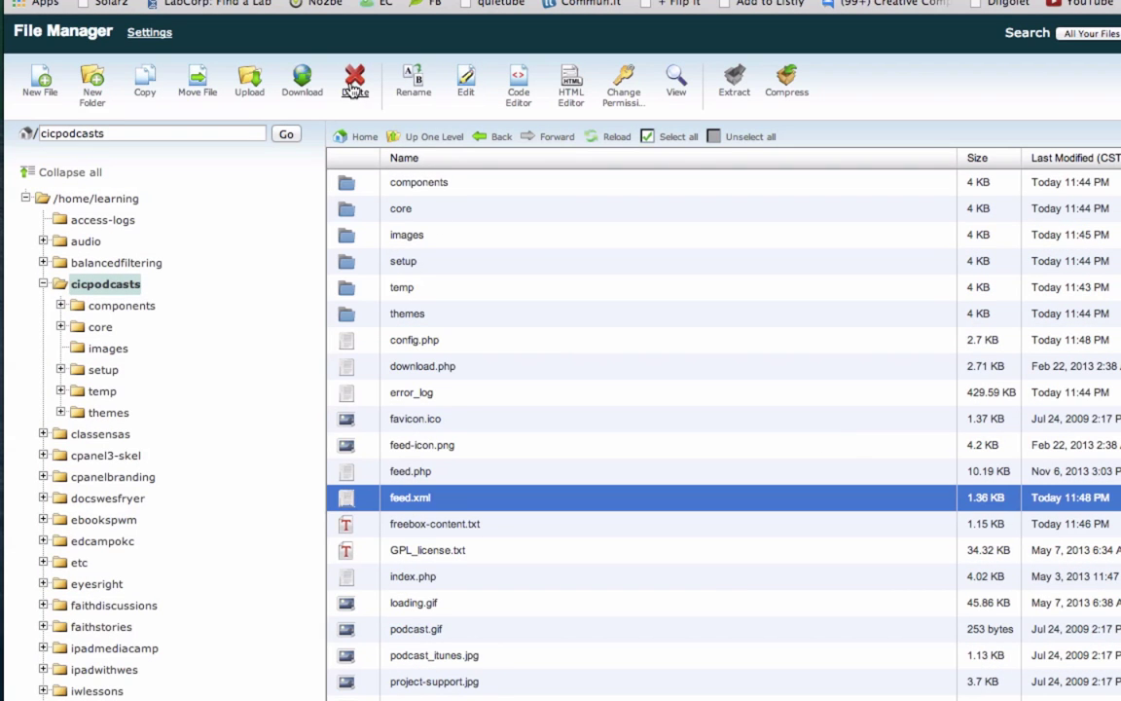
{"action": "left_click", "coordinate": [331, 83]}
{"action": "left_click", "coordinate": [811, 437]}
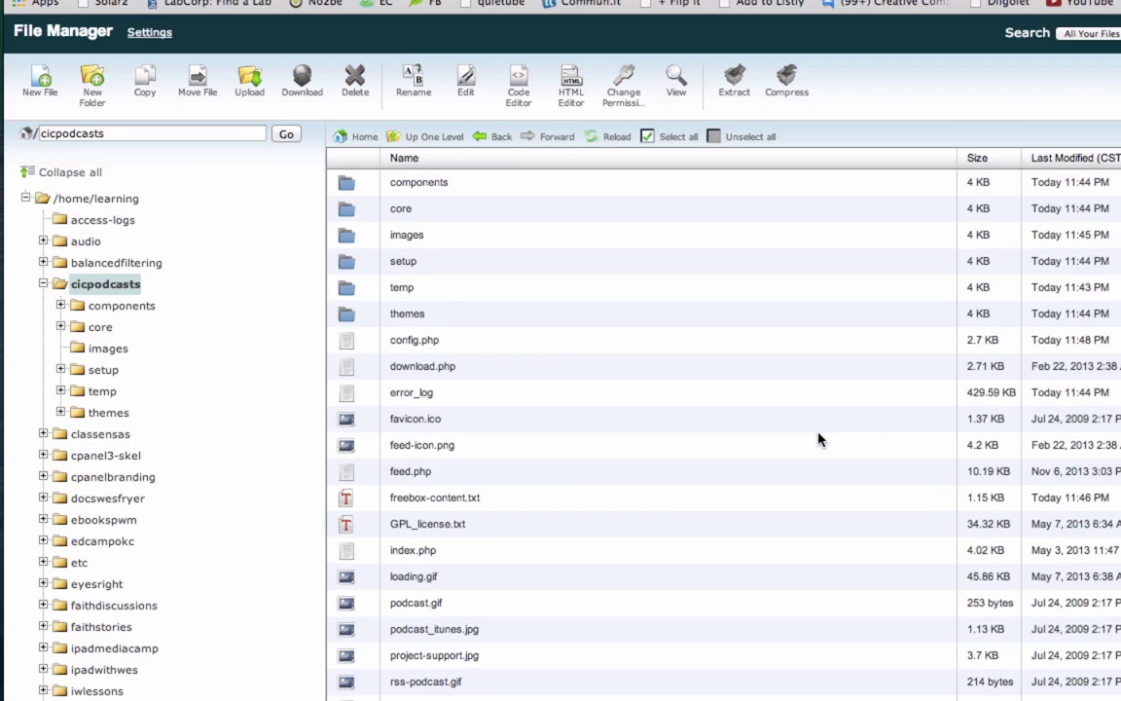
Step: Move the media folder from temp up into /cicpodcasts/
{"action": "double_click", "coordinate": [348, 289]}
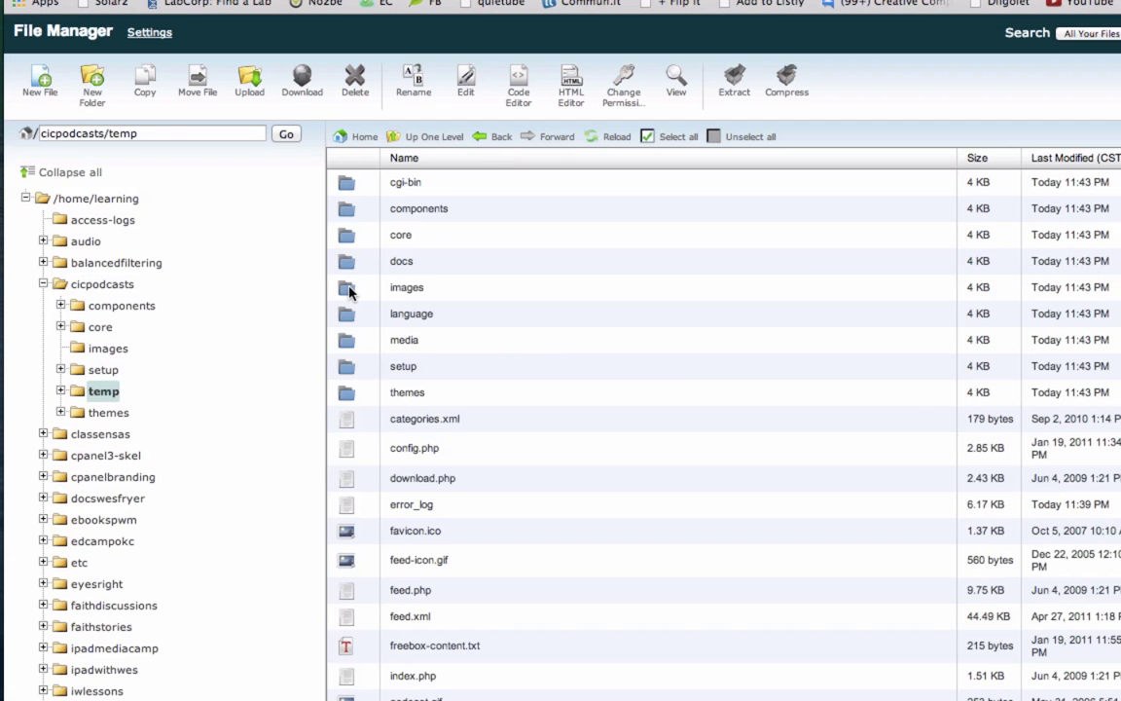
{"action": "left_click", "coordinate": [343, 340]}
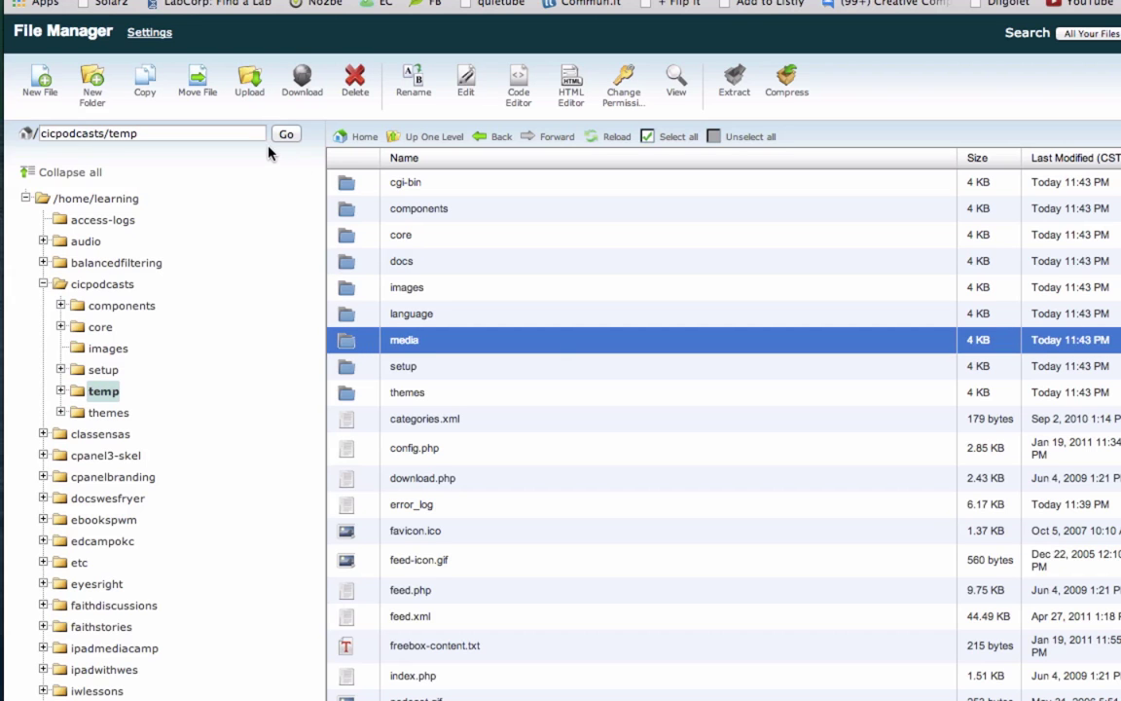
{"action": "left_click", "coordinate": [197, 96]}
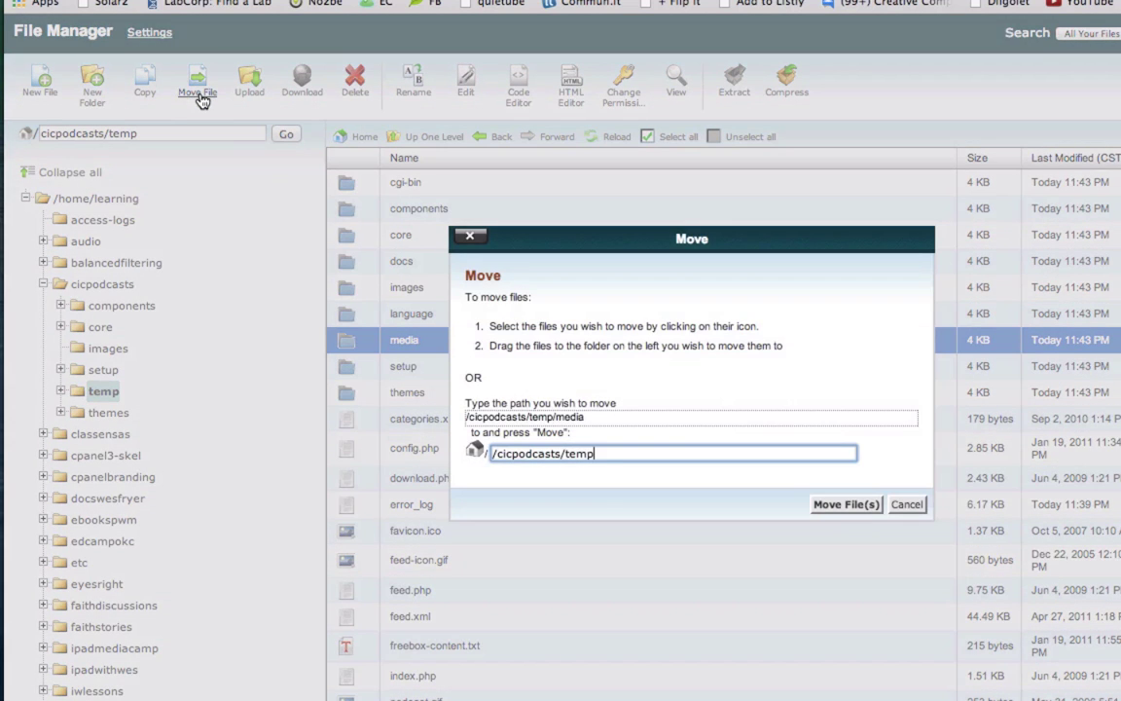
{"action": "key", "text": "alt+shift+Left"}
{"action": "key", "text": "BackSpace"}
{"action": "left_click", "coordinate": [843, 506]}
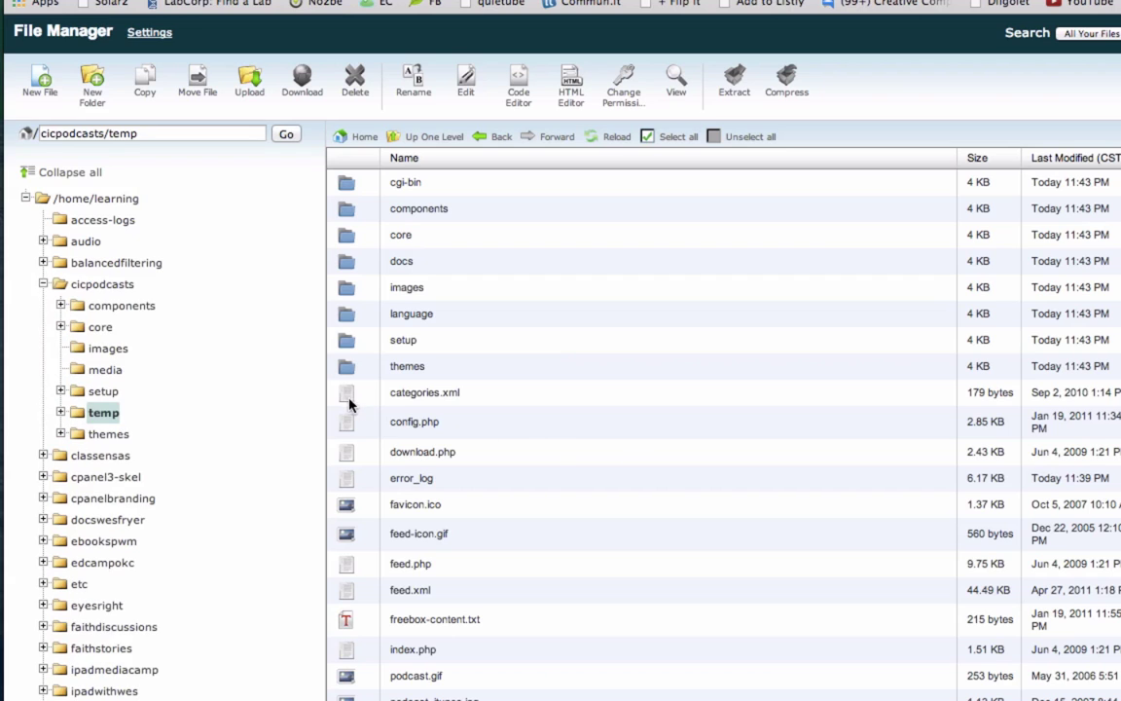
Step: Move categories.xml and feed.xml from temp into /cicpodcasts/
{"action": "left_click", "coordinate": [349, 399]}
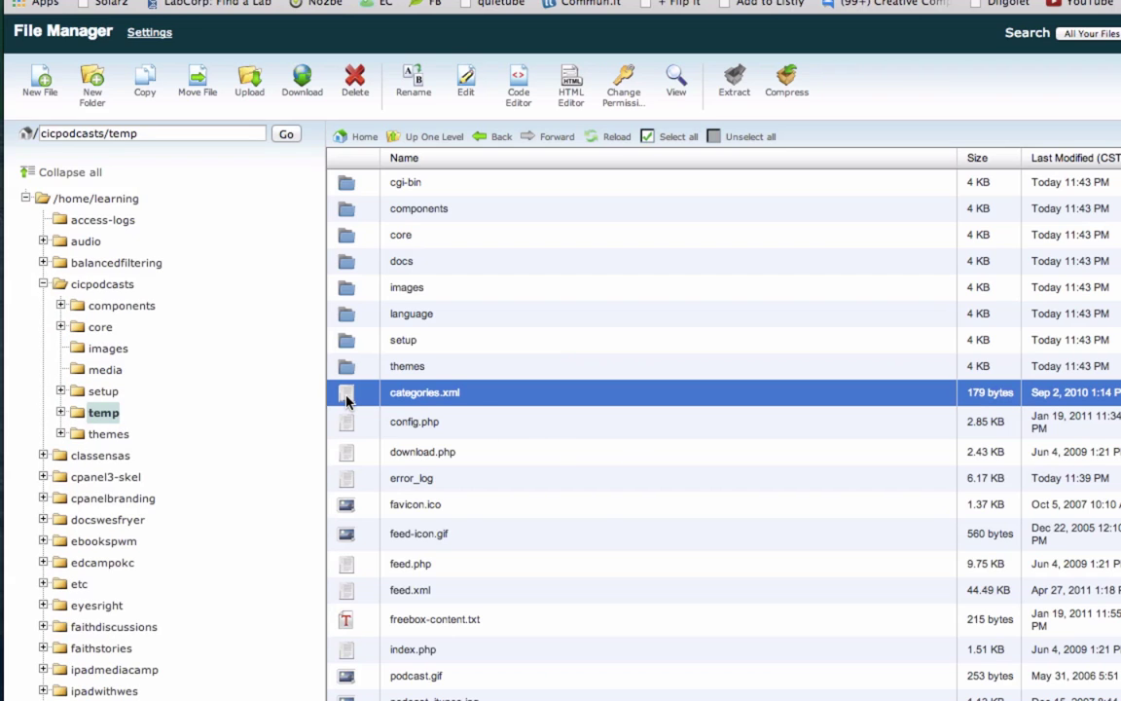
{"action": "left_click", "coordinate": [351, 592], "text": "super"}
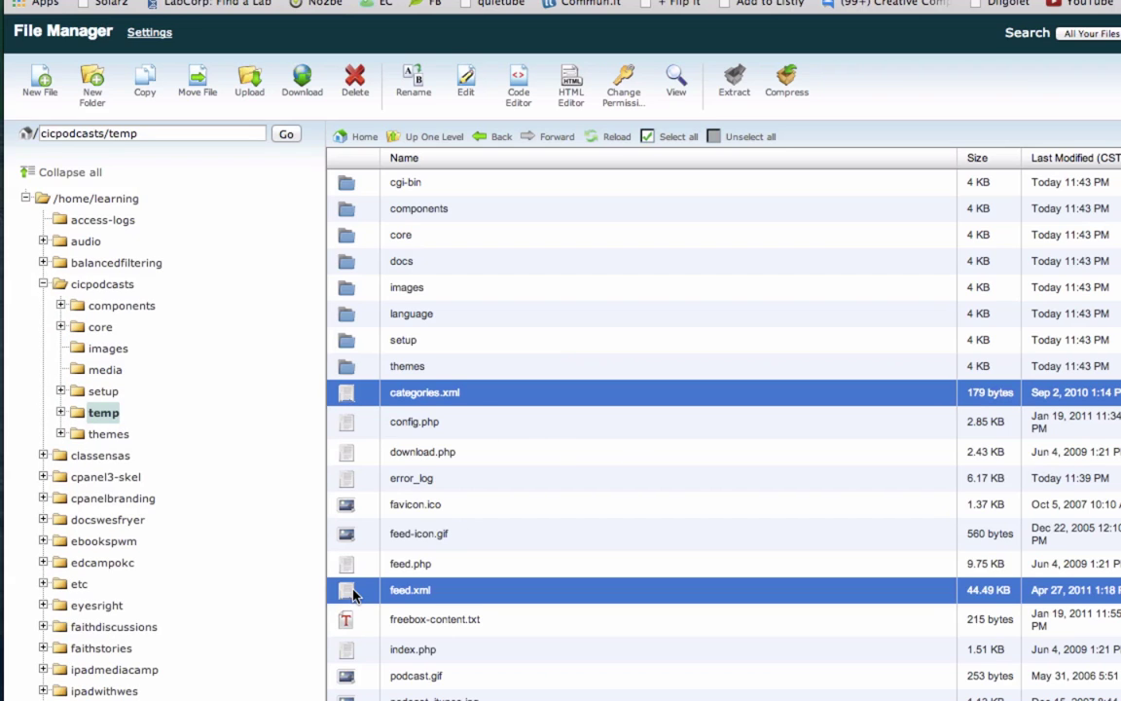
{"action": "left_click", "coordinate": [196, 93]}
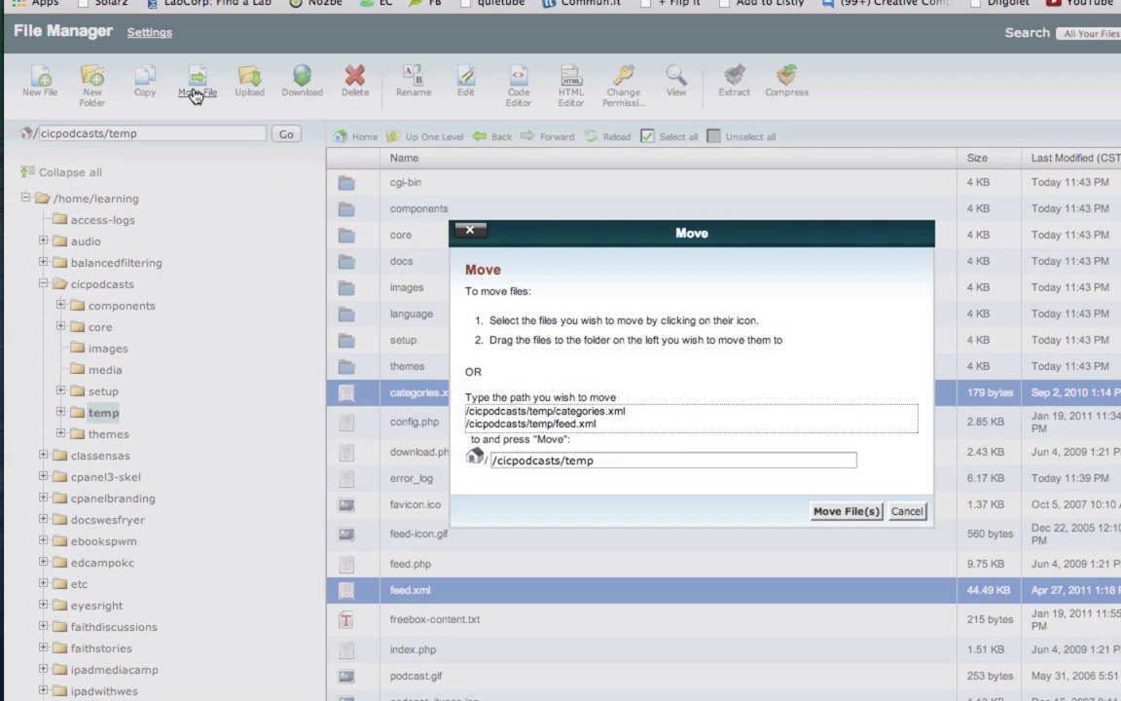
{"action": "left_click", "coordinate": [659, 457]}
{"action": "key", "text": "BackSpace"}
{"action": "key", "text": "BackSpace"}
{"action": "key", "text": "BackSpace"}
{"action": "key", "text": "BackSpace"}
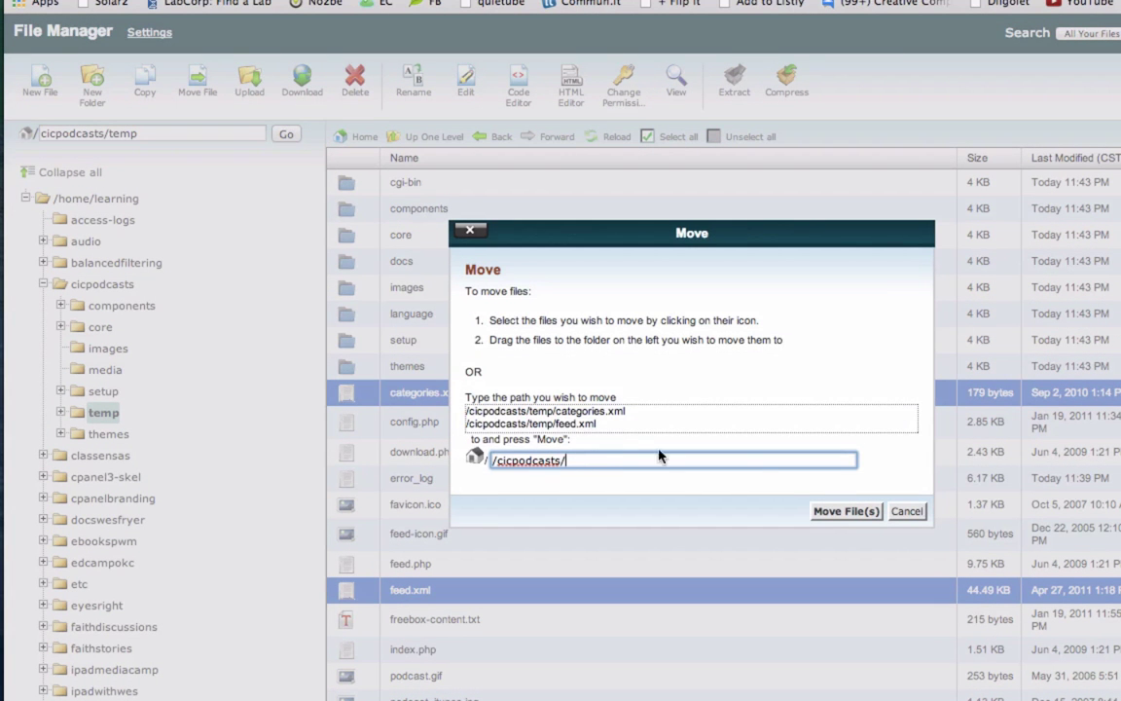
{"action": "left_click", "coordinate": [846, 511]}
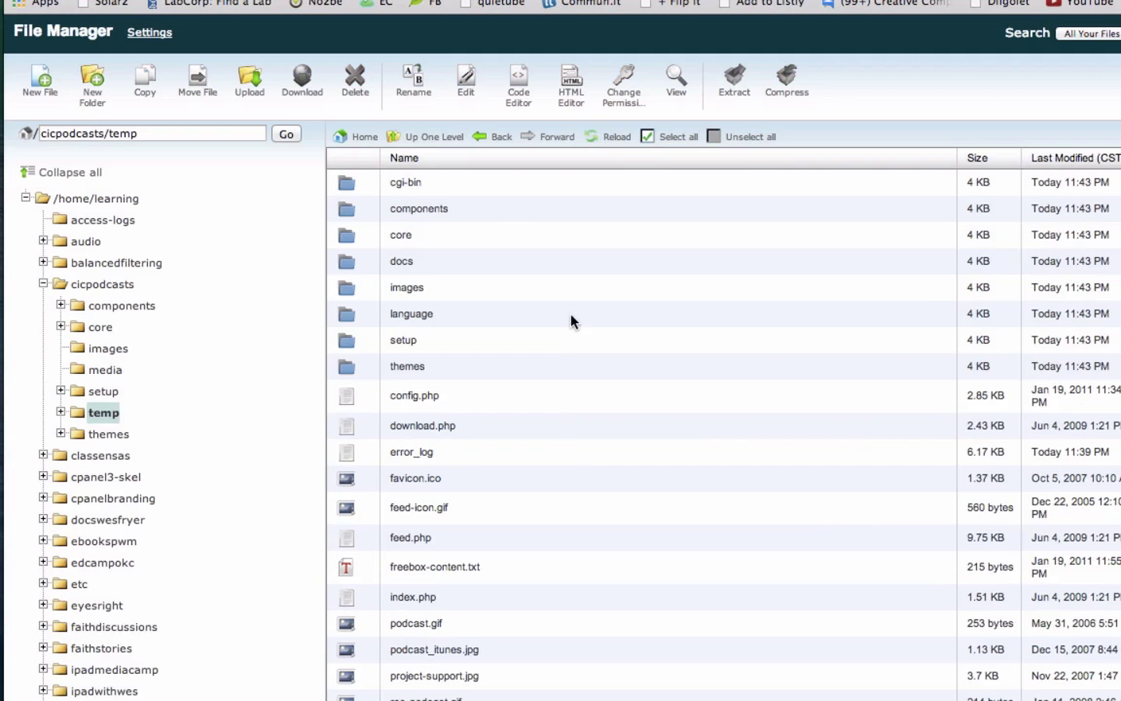
Step: Delete the now-empty temp folder from cicpodcasts
{"action": "left_click", "coordinate": [430, 141]}
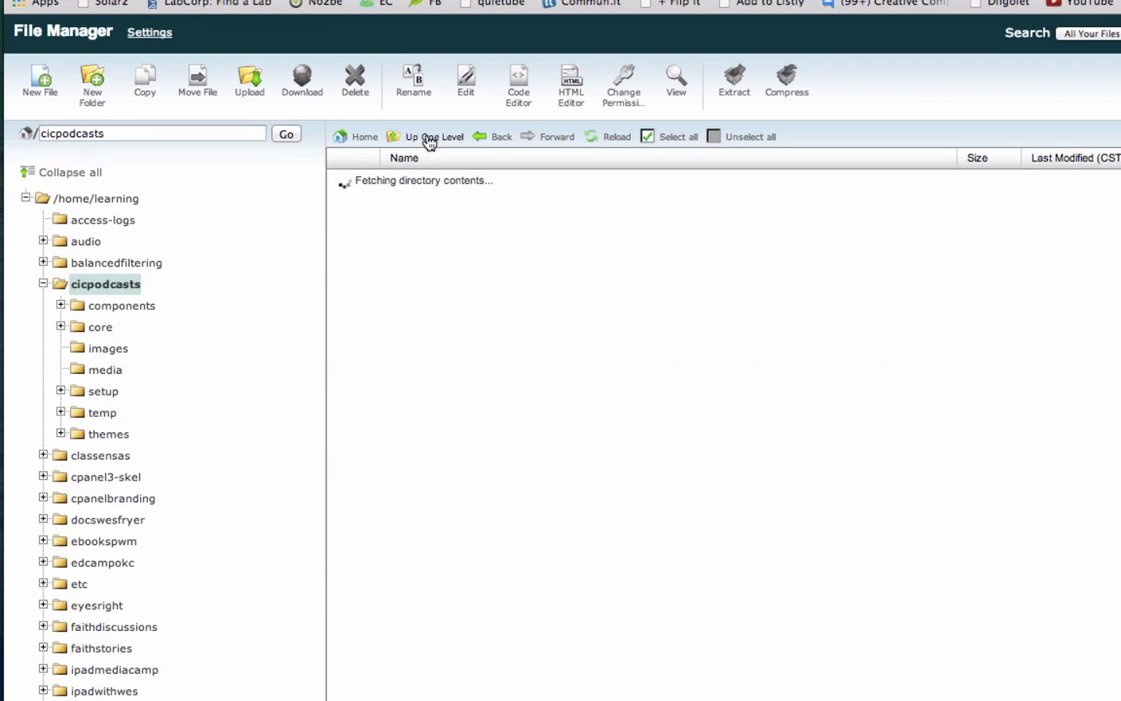
{"action": "left_click", "coordinate": [346, 316]}
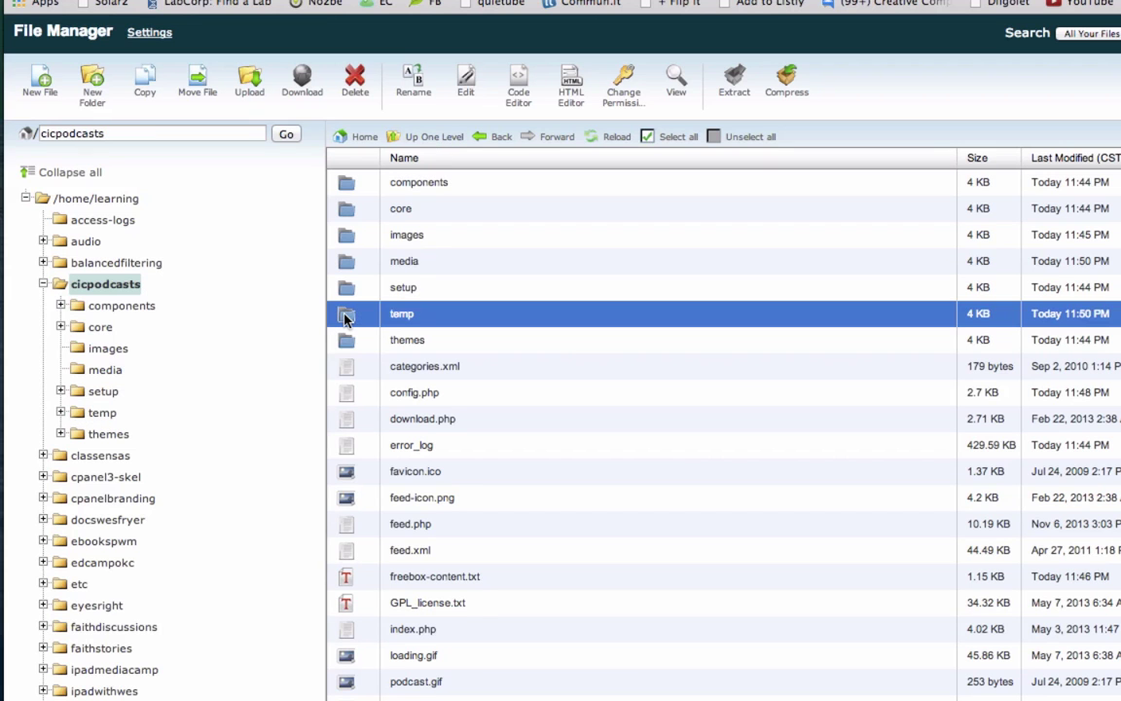
{"action": "left_click", "coordinate": [352, 85]}
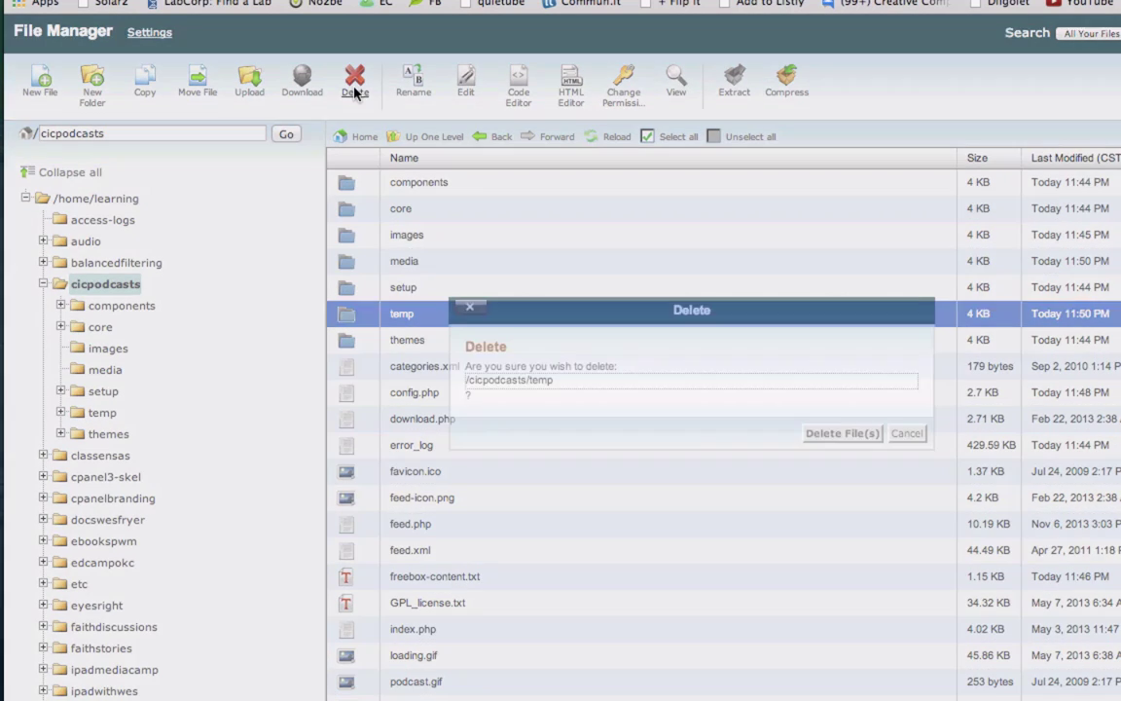
{"action": "left_click", "coordinate": [814, 435]}
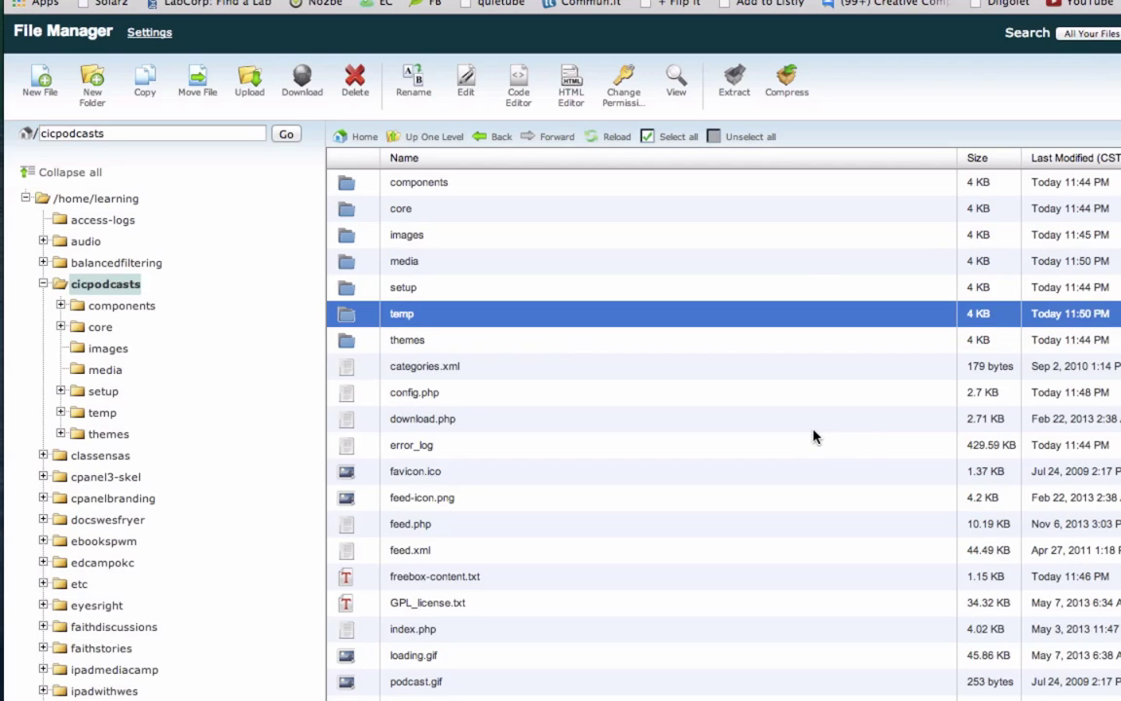
Step: Reload the podcast site in Safari so the migrated episodes appear
{"action": "key", "text": "super+Tab"}
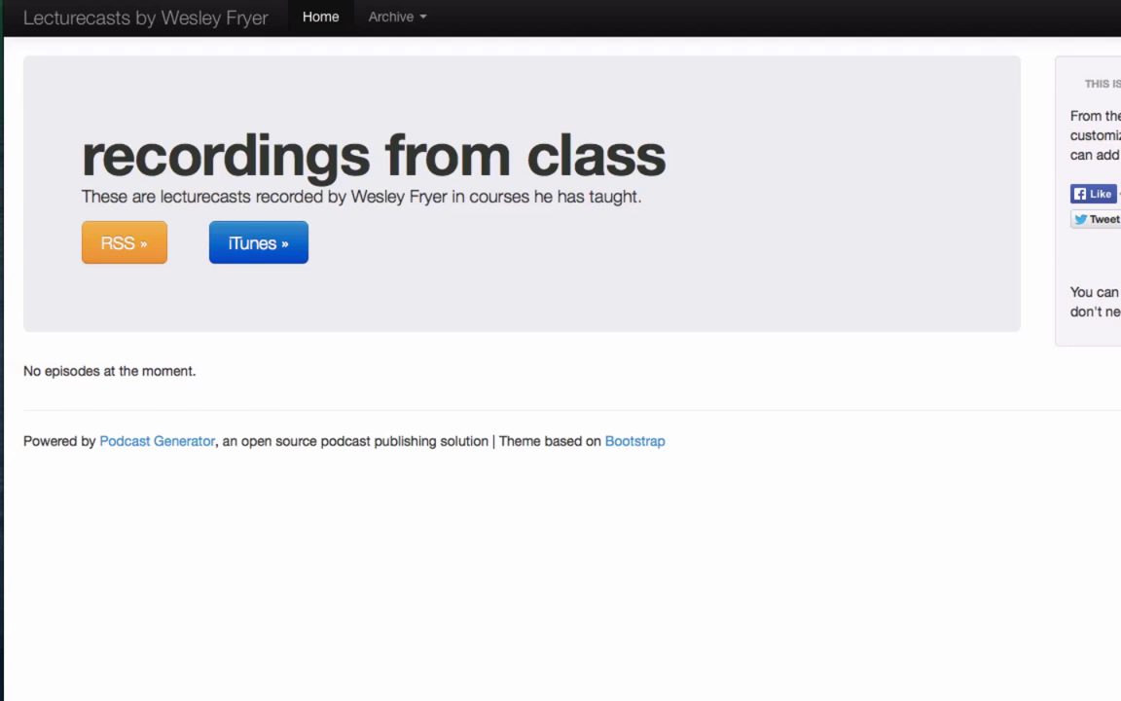
{"action": "key", "text": "super+r"}
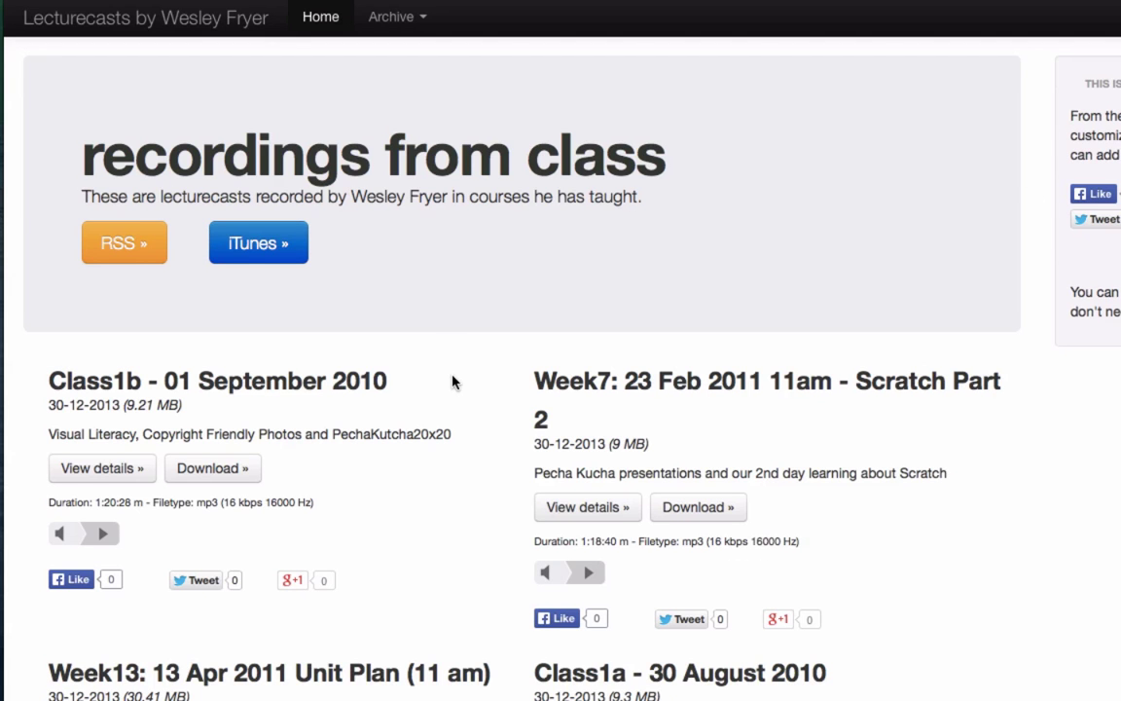
{"action": "scroll", "coordinate": [455, 381], "scroll_direction": "down", "scroll_amount": 5}
{"action": "scroll", "coordinate": [453, 383], "scroll_direction": "up", "scroll_amount": 5}
Step: Open the class lectures archive category and browse its episode list
{"action": "left_click", "coordinate": [410, 19]}
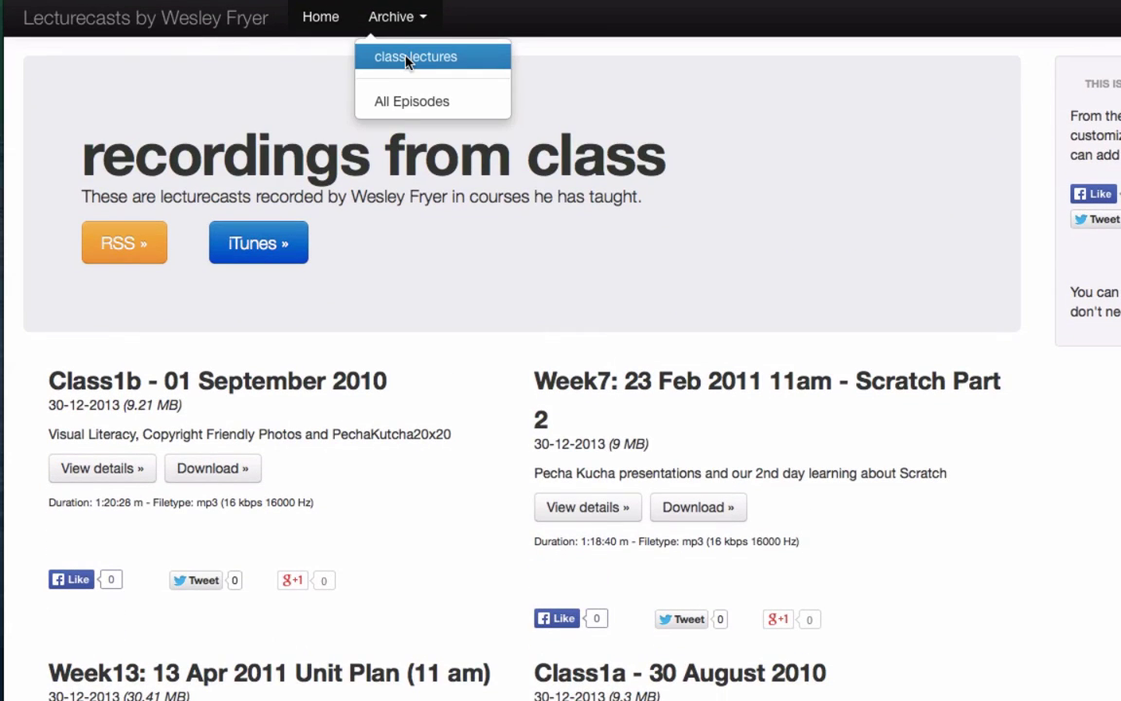
{"action": "left_click", "coordinate": [409, 58]}
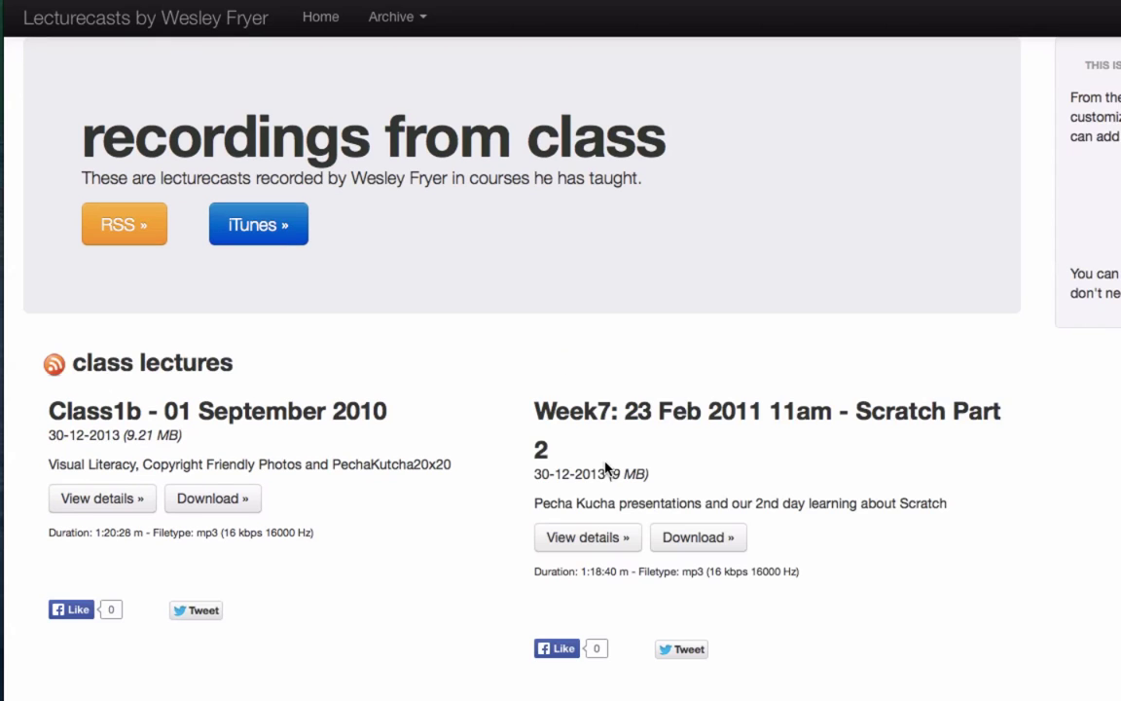
{"action": "scroll", "coordinate": [605, 468], "scroll_direction": "down", "scroll_amount": 1}
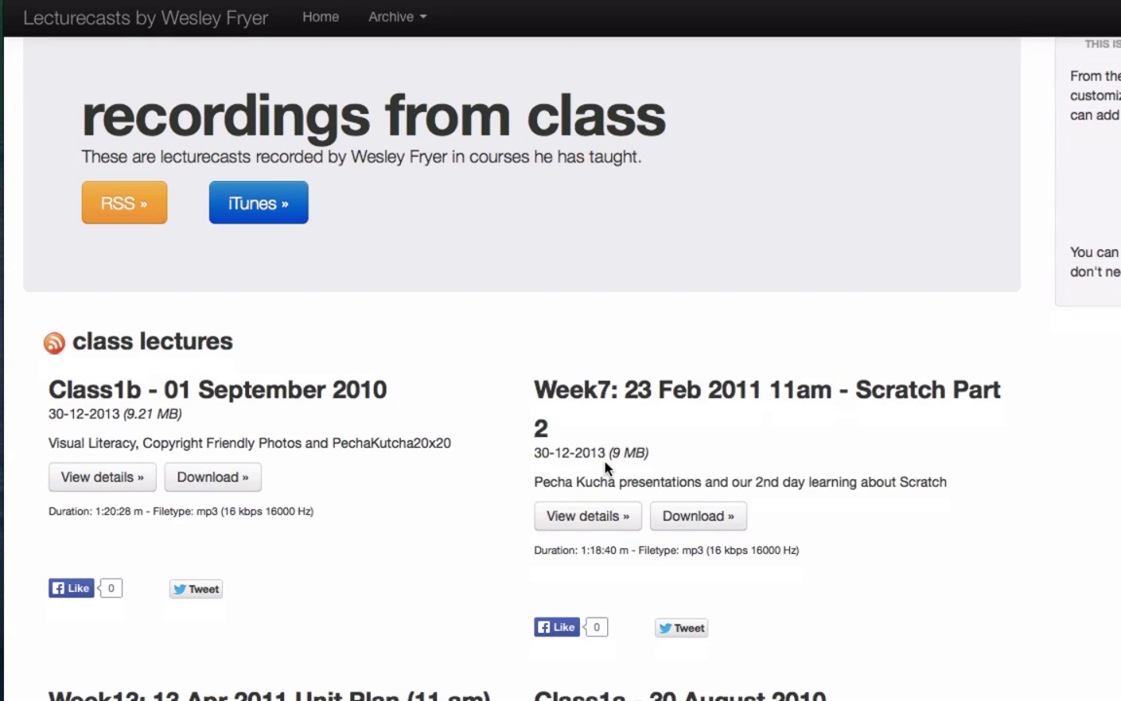
{"action": "scroll", "coordinate": [605, 469], "scroll_direction": "down", "scroll_amount": 5}
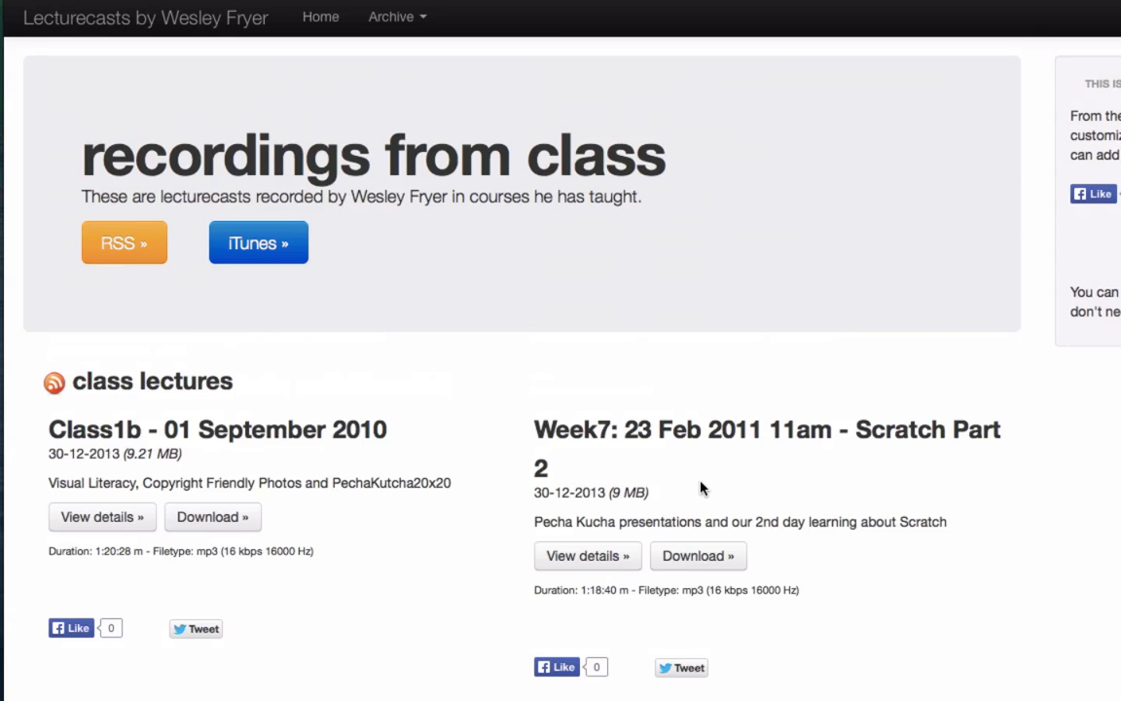
{"action": "scroll", "coordinate": [854, 545], "scroll_direction": "down", "scroll_amount": 3}
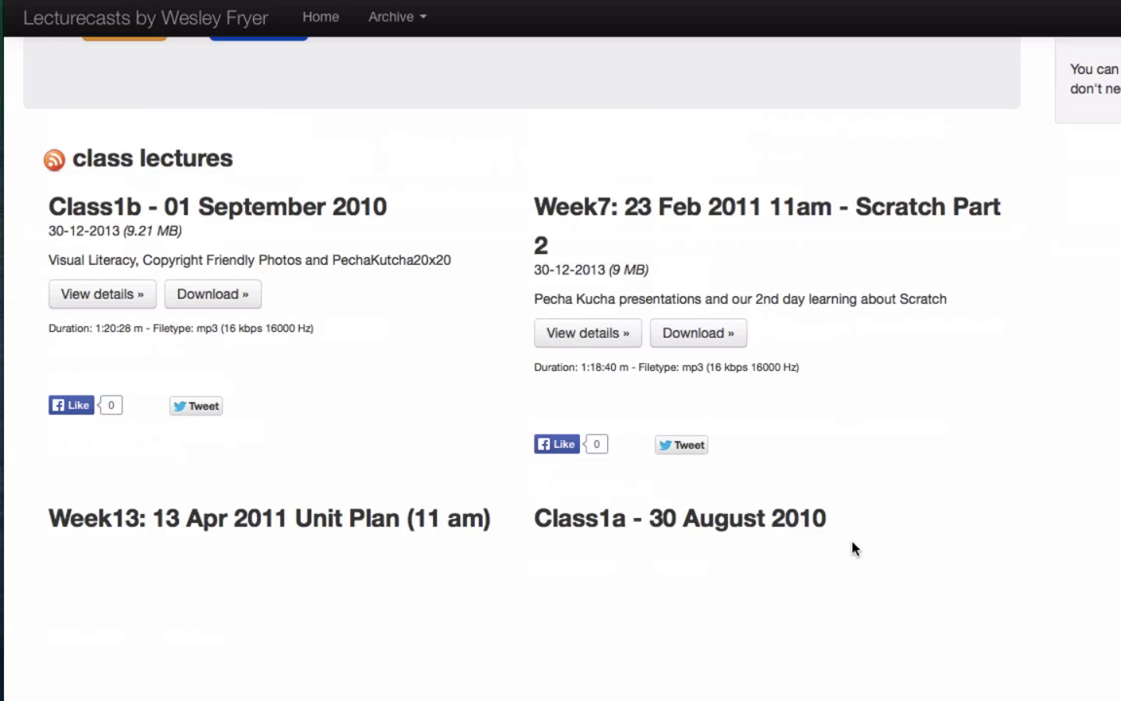
{"action": "scroll", "coordinate": [853, 548], "scroll_direction": "down", "scroll_amount": 2}
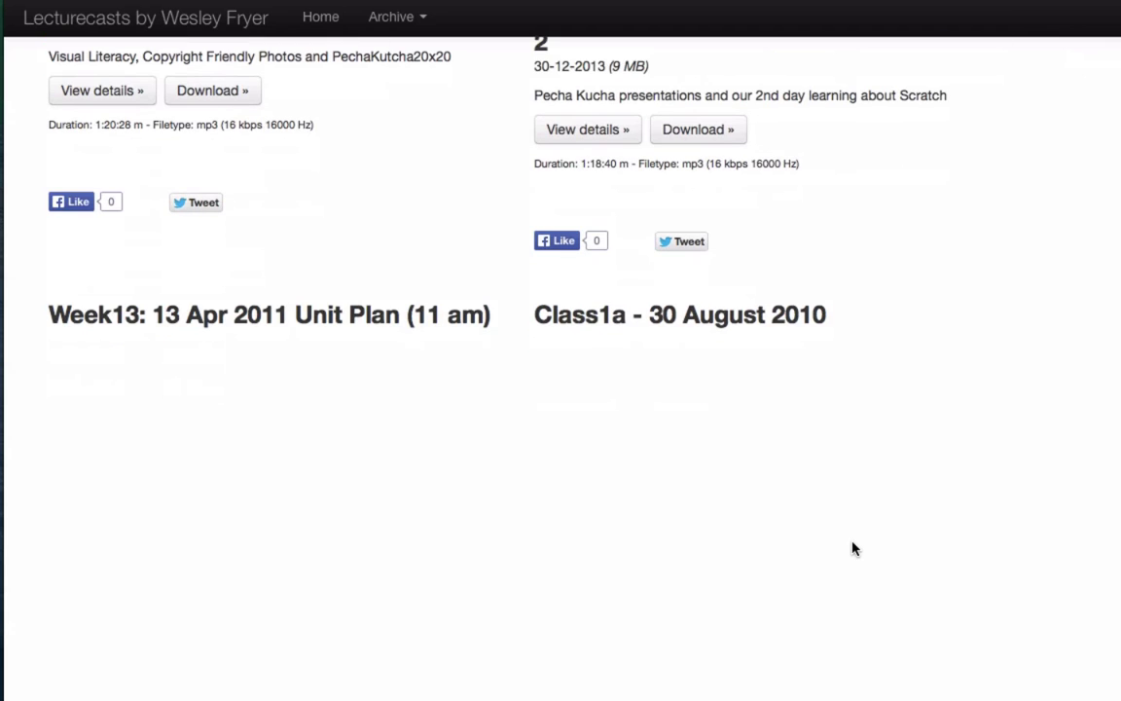
{"action": "scroll", "coordinate": [853, 548], "scroll_direction": "up", "scroll_amount": 7}
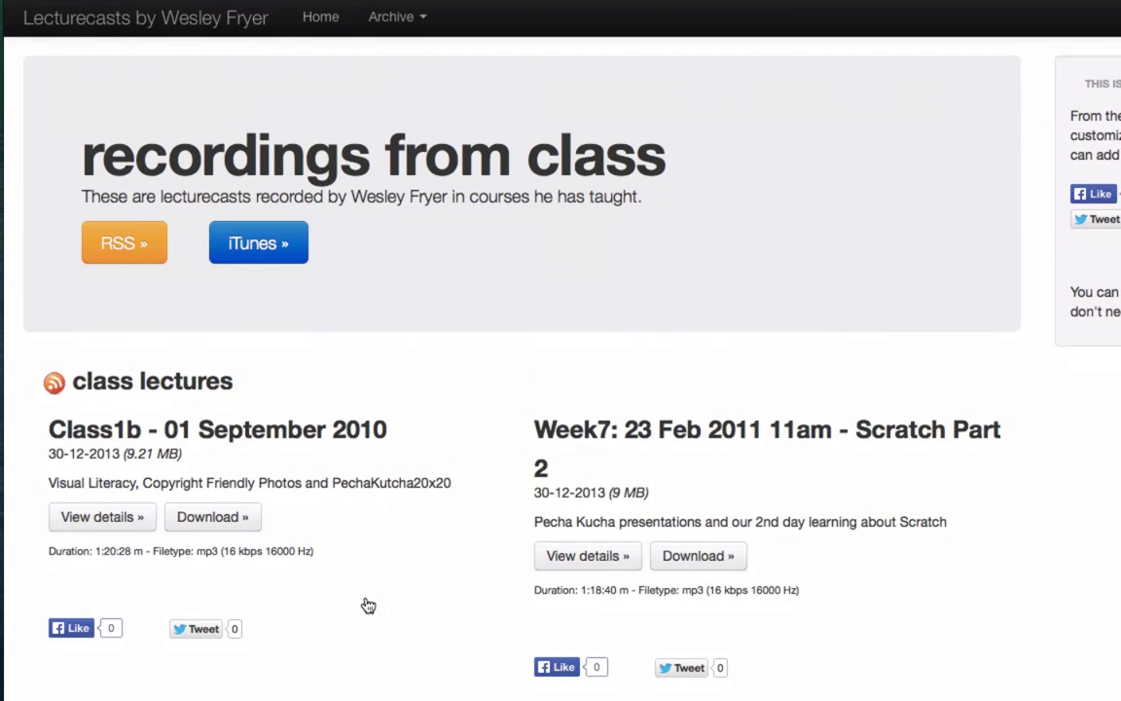
Step: Play the Class1b - 01 September 2010 lecture audio from its details page, then return Home
{"action": "left_click", "coordinate": [105, 516]}
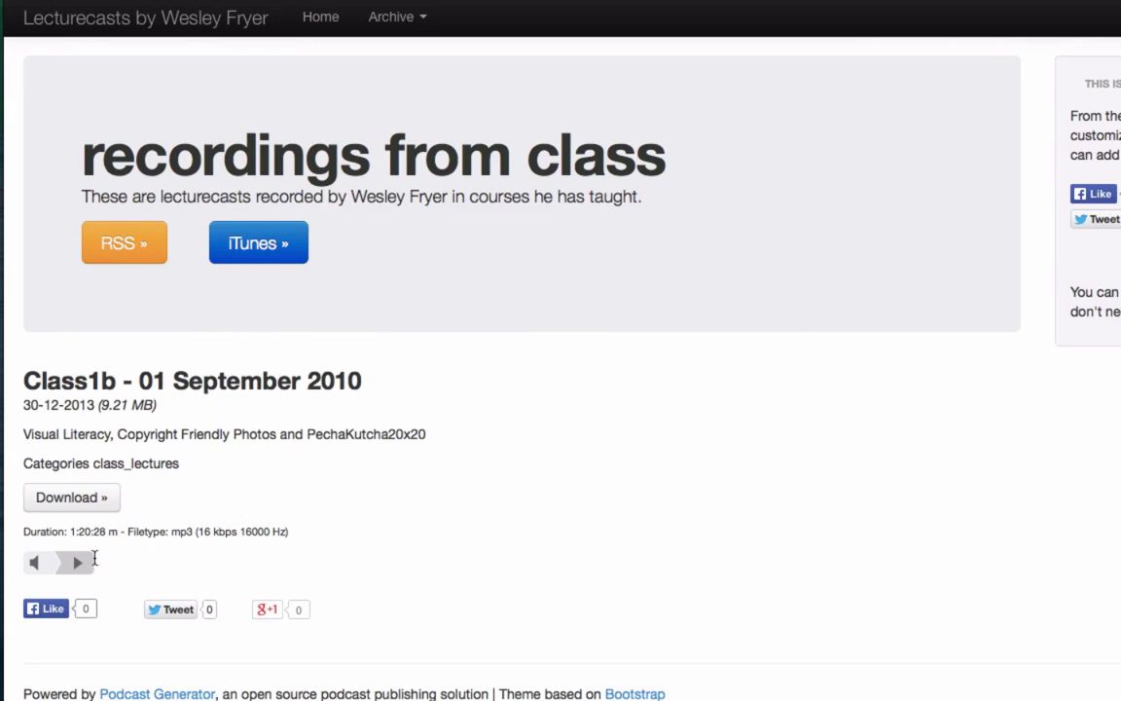
{"action": "left_click", "coordinate": [83, 565]}
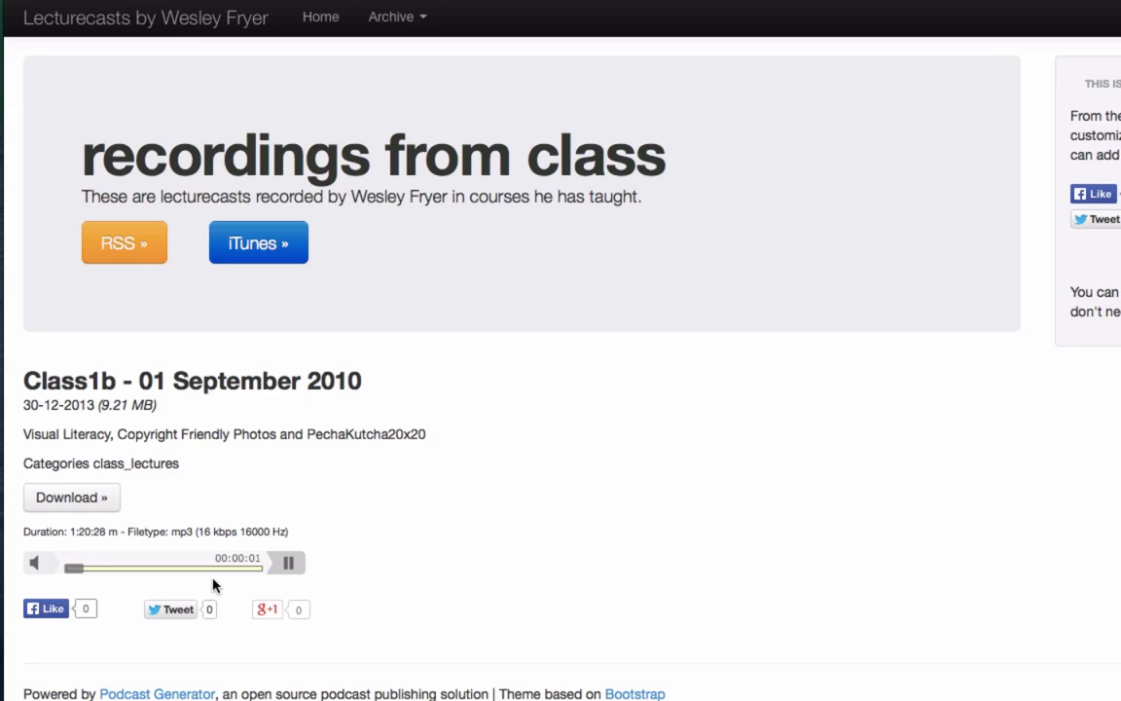
{"action": "key", "text": "XF86AudioRaiseVolume"}
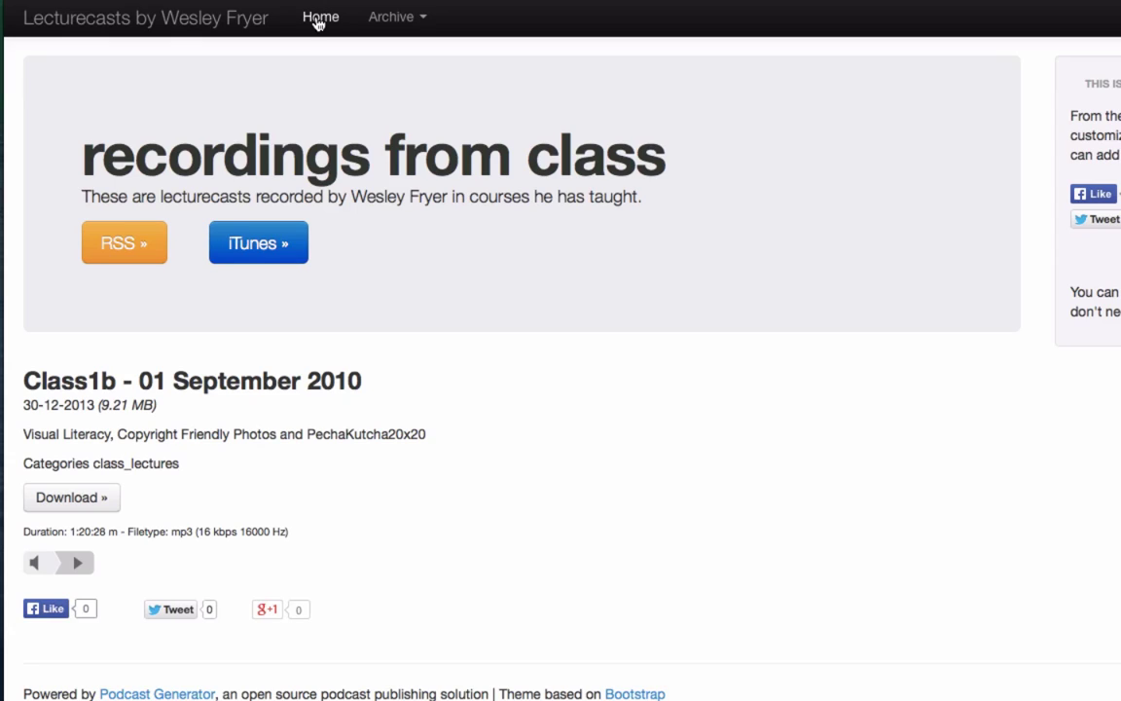
{"action": "left_click", "coordinate": [318, 21]}
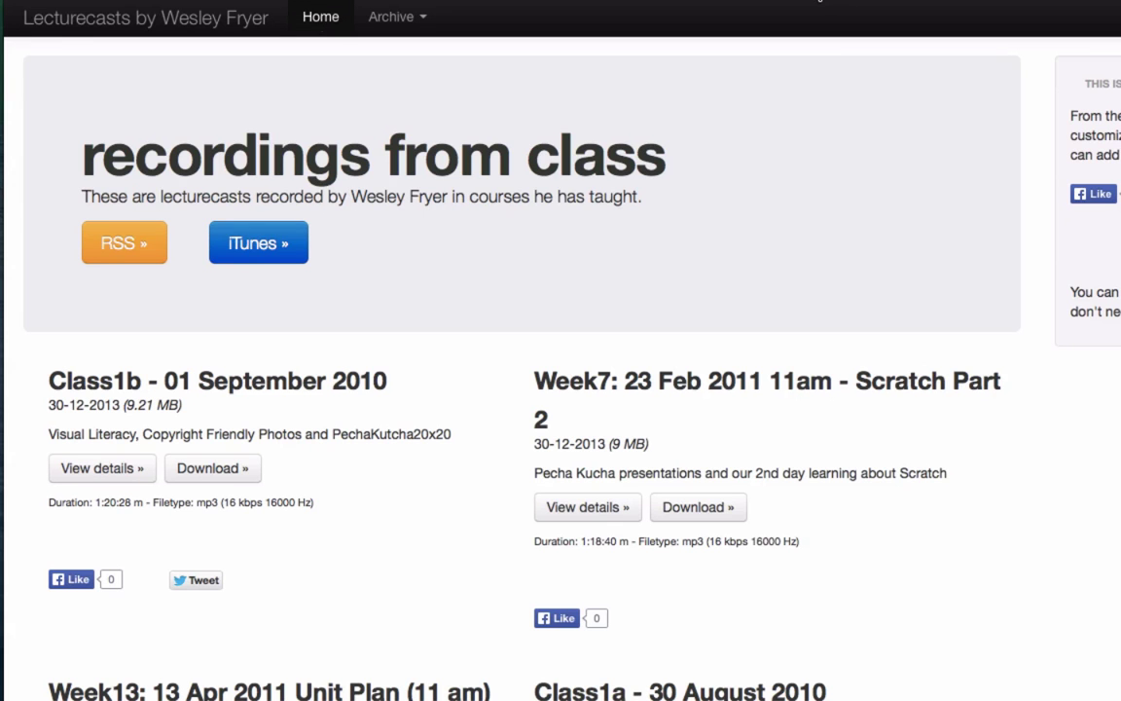
Step: Switch to the Podcast Generator – Open Source Podcast Publishing Solution tab
{"action": "left_click", "coordinate": [717, 5]}
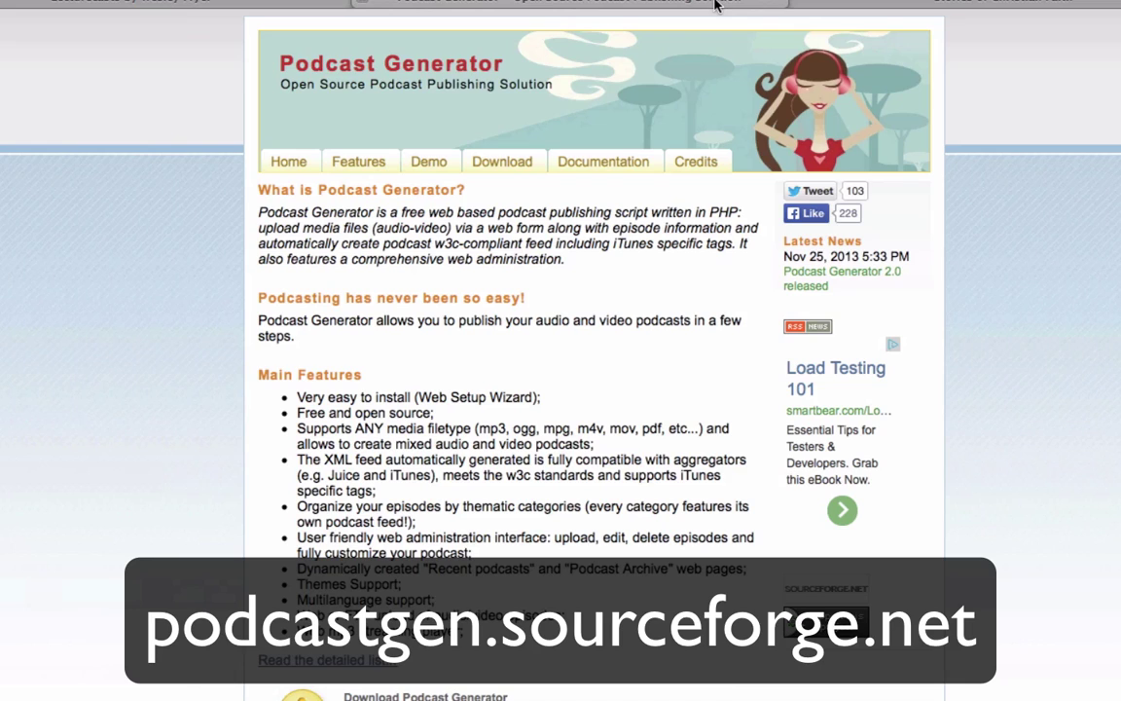